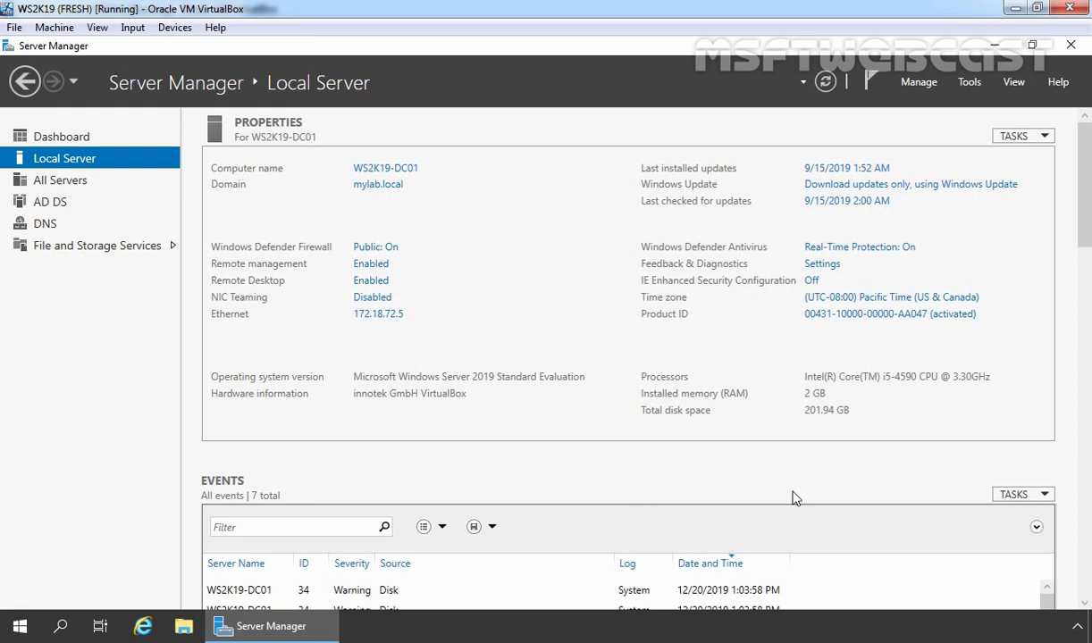
# Open Active Directory Users and Computers, review the servers in the TestServerAccounts OU, and minimize the console.
pyautogui.click(969, 82)
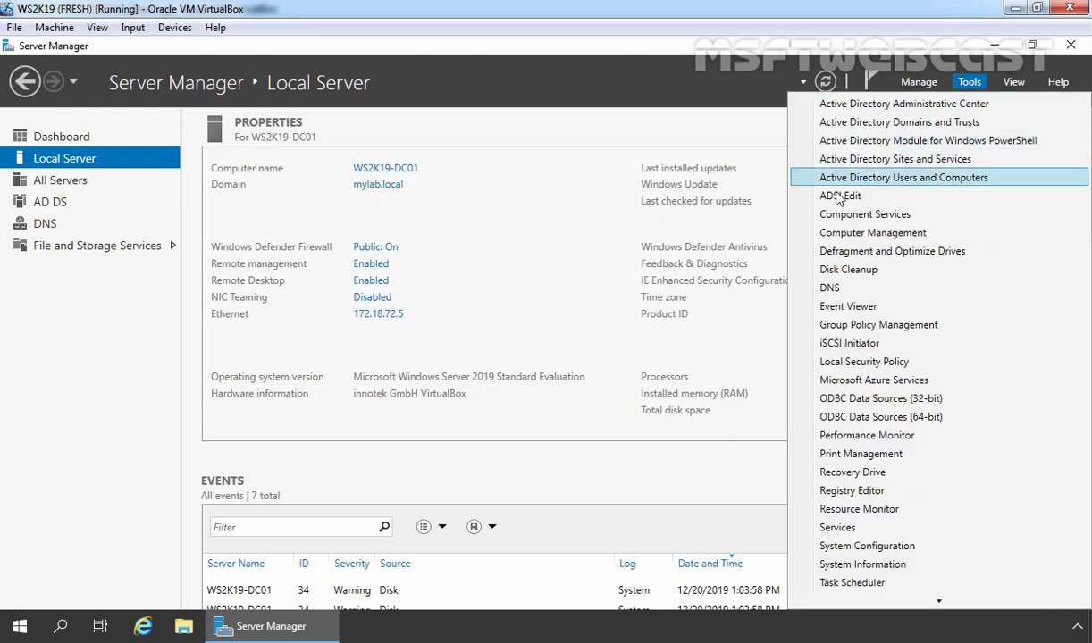
pyautogui.click(934, 182)
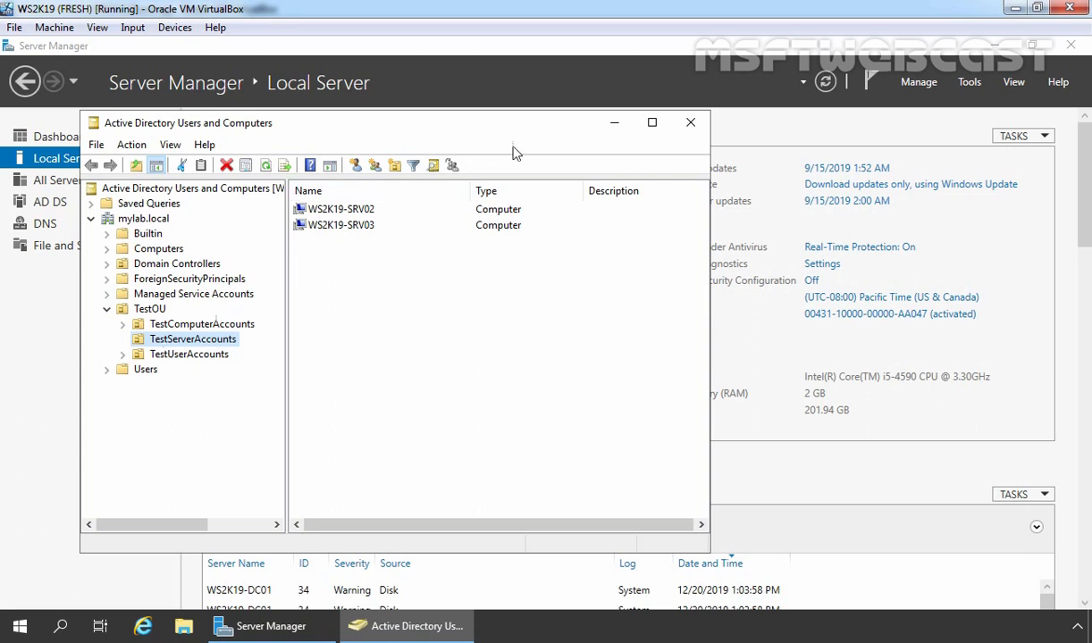
pyautogui.click(624, 127)
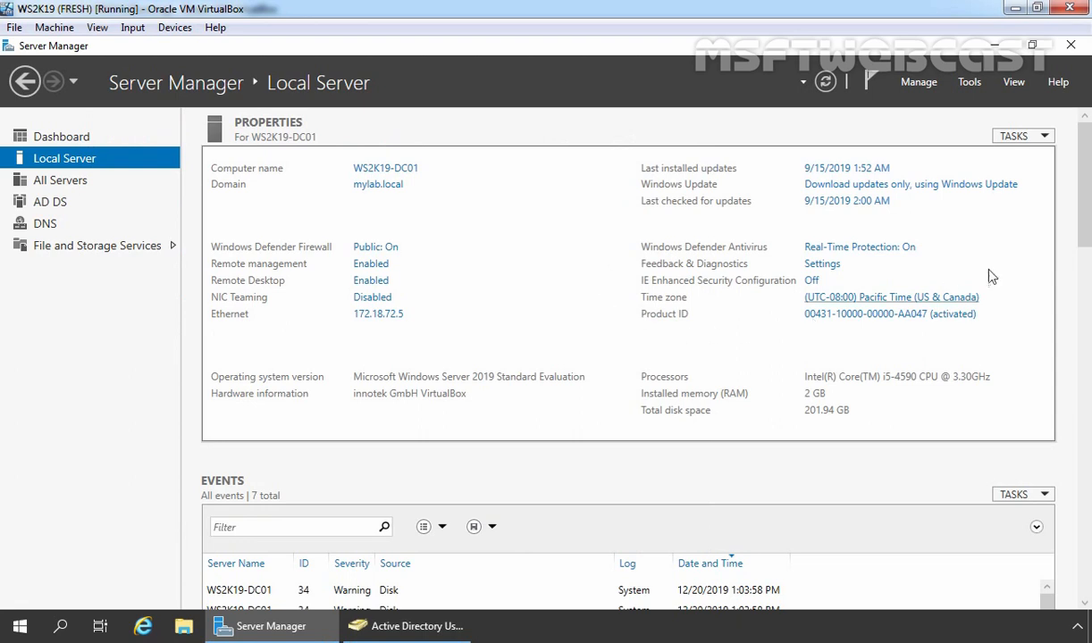
# In Group Policy Management, create a GPO named "Enable Remote Desktop Policy" under Group Policy Objects of mylab.local, without a source starter GPO.
pyautogui.click(969, 82)
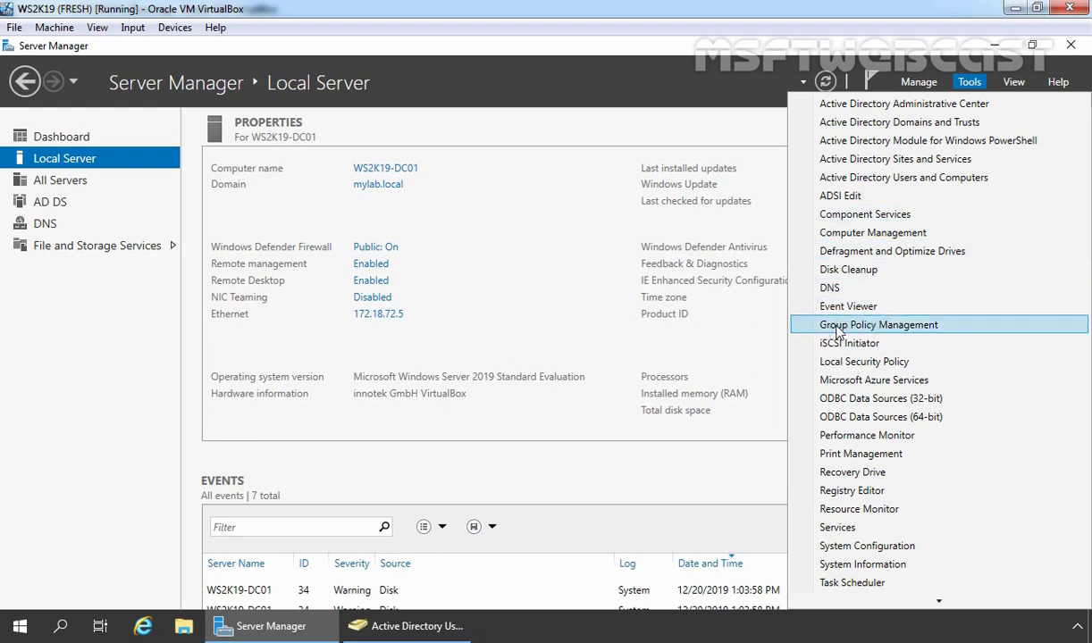
pyautogui.click(936, 326)
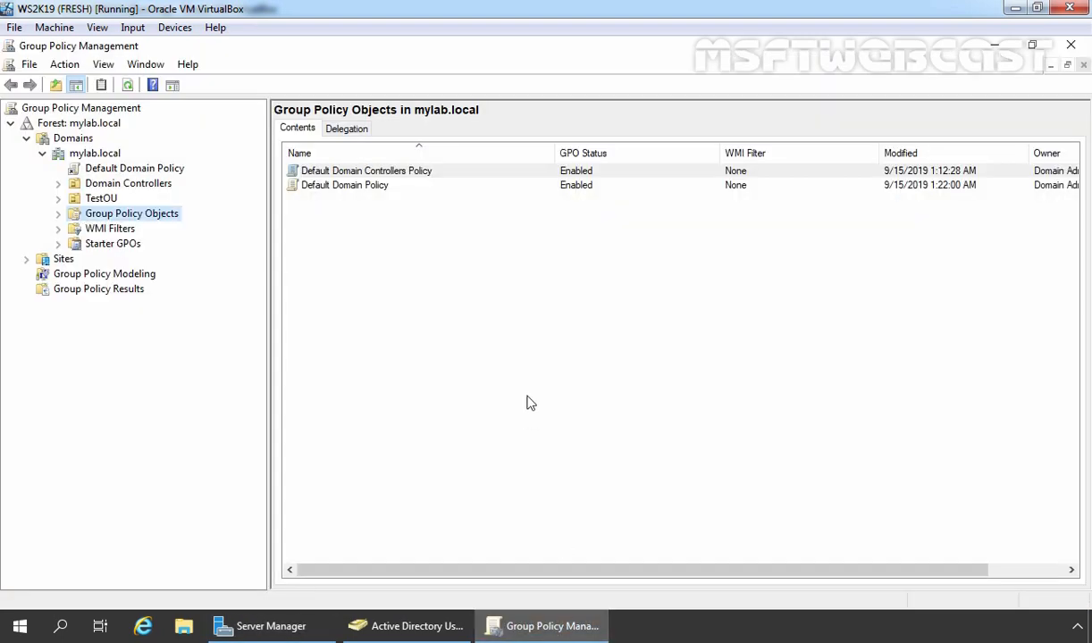
pyautogui.doubleClick(134, 215)
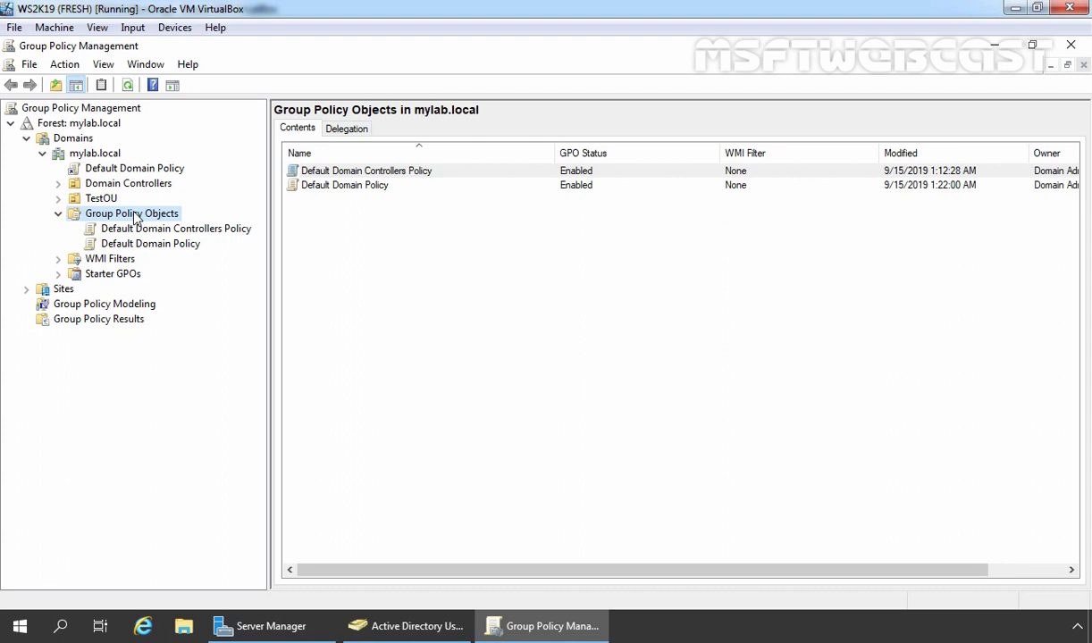
pyautogui.rightClick(134, 216)
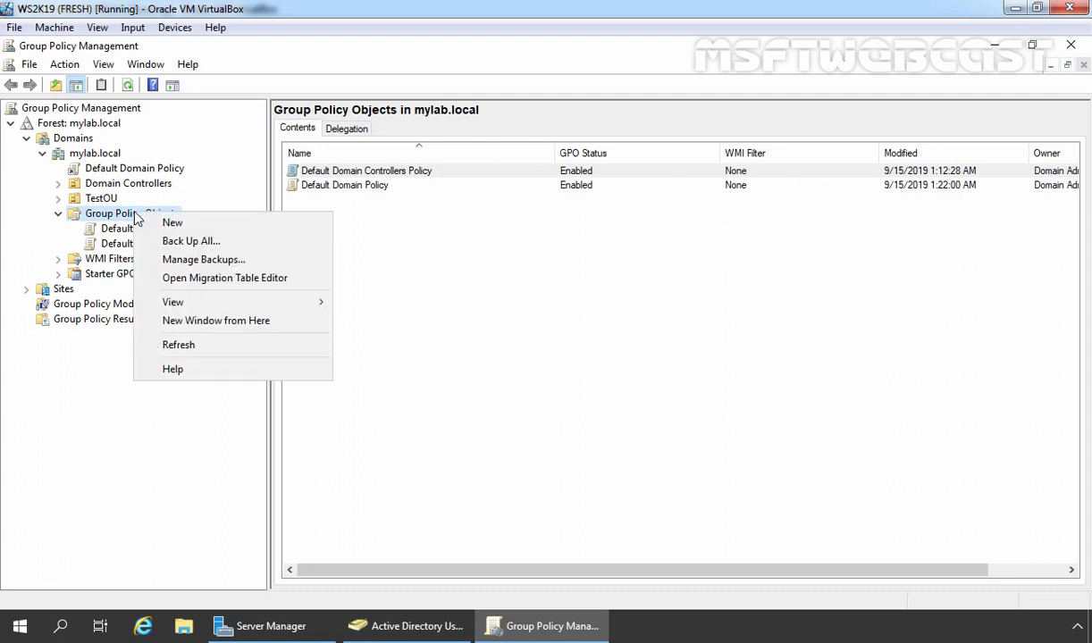
pyautogui.click(174, 223)
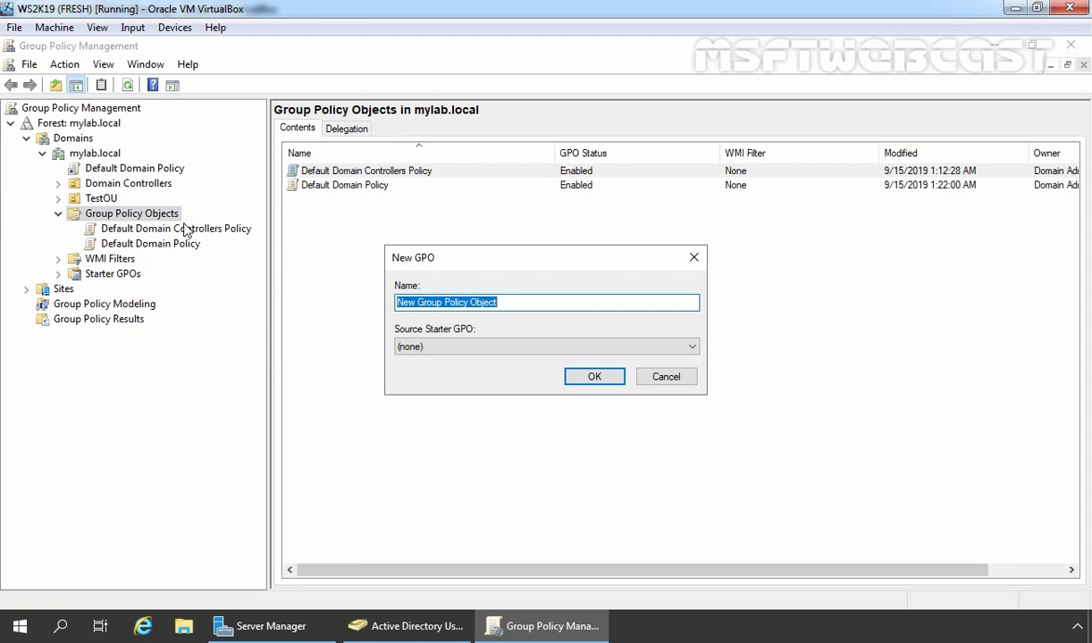
pyautogui.write('Enable Remote Desktop Policy')
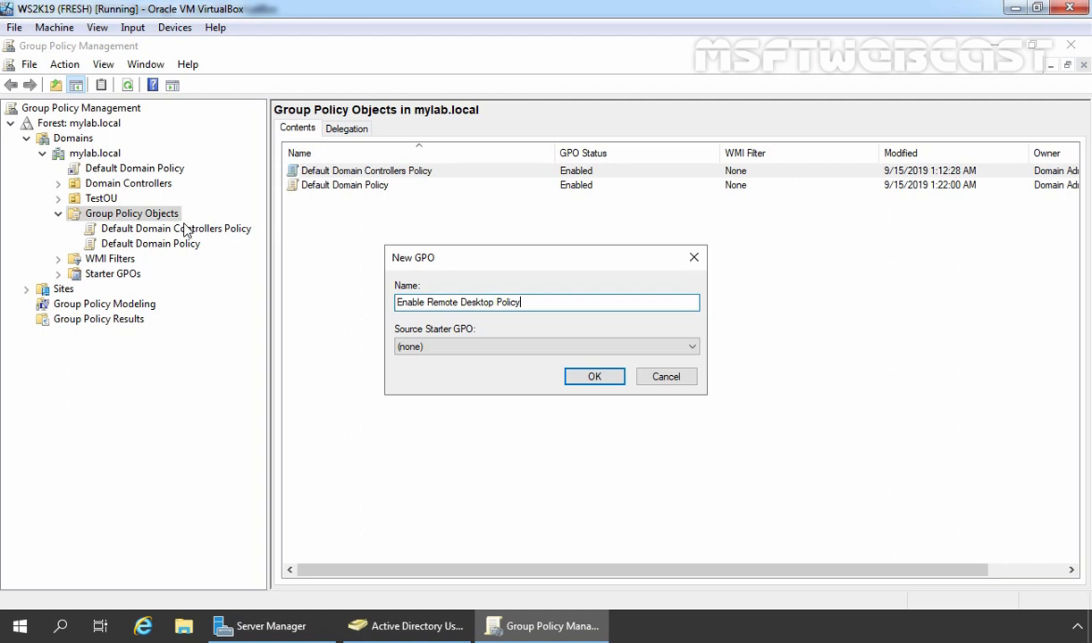
pyautogui.click(593, 376)
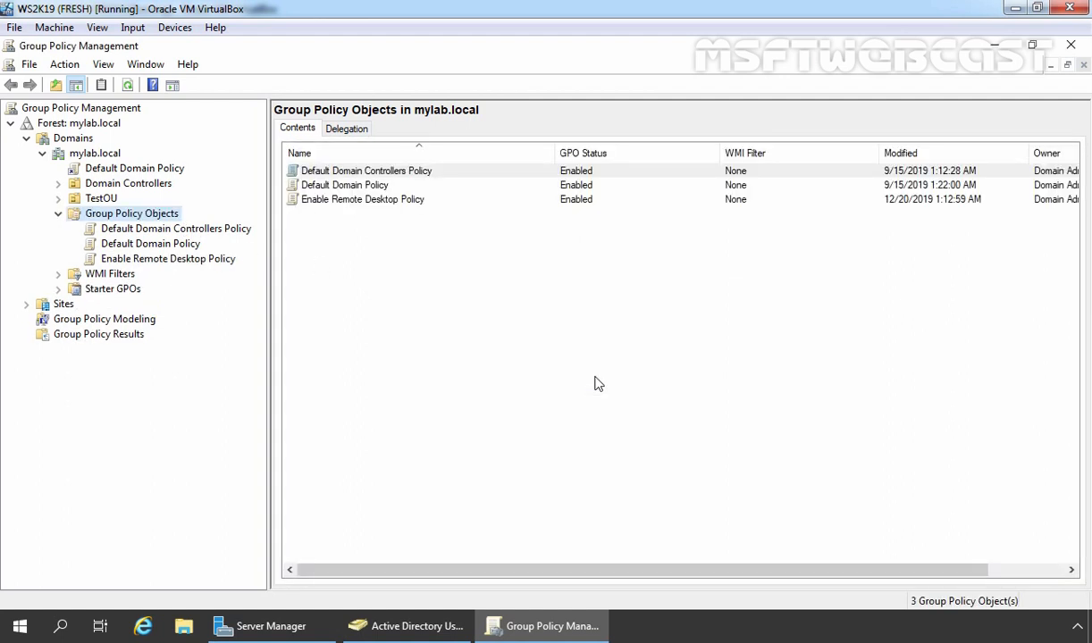
# Open the Enable Remote Desktop Policy GPO for editing and maximize the editor window.
pyautogui.click(139, 253)
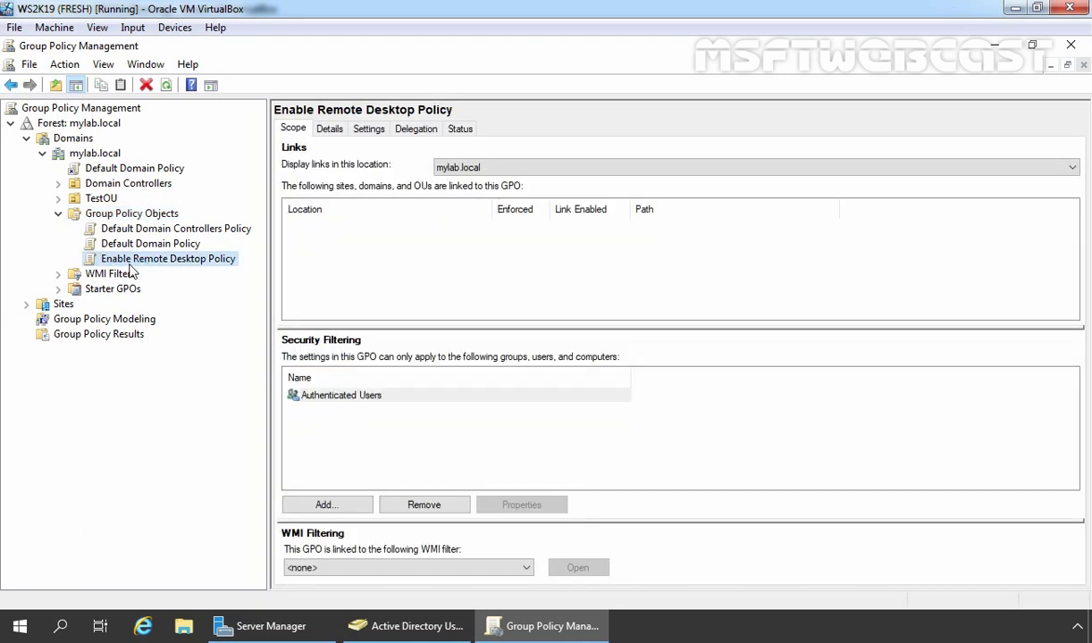
pyautogui.rightClick(148, 264)
pyautogui.click(184, 273)
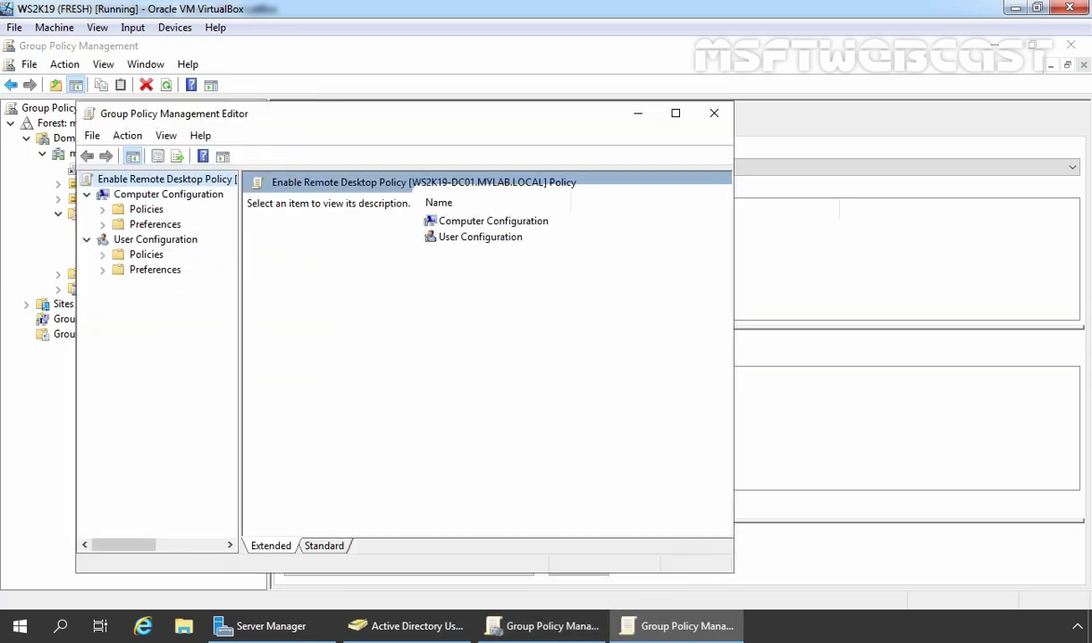
pyautogui.click(676, 114)
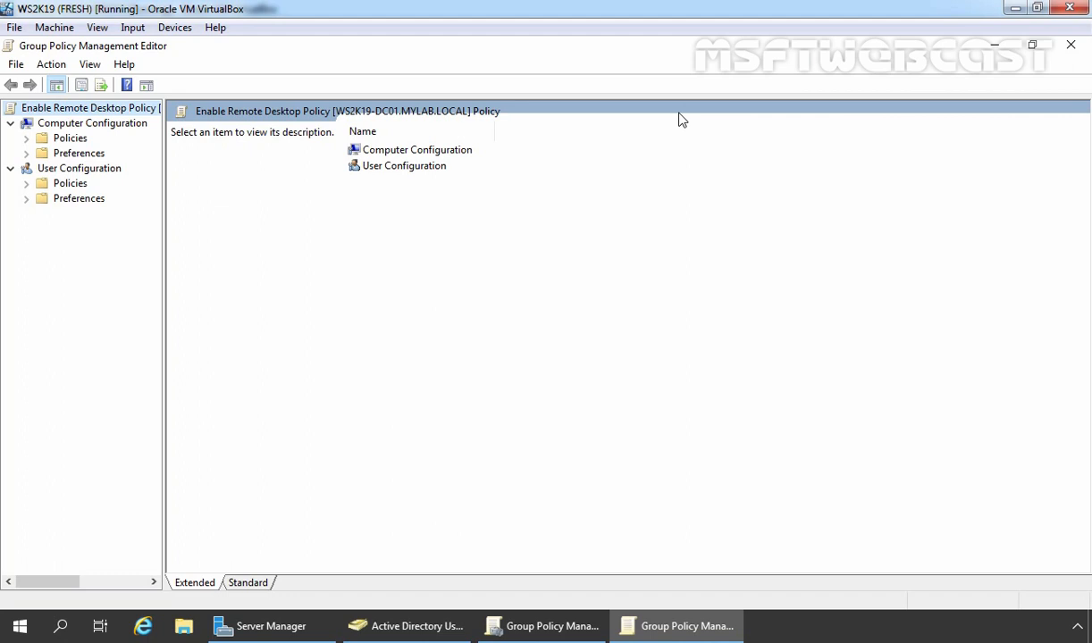
# Expand the Computer Configuration policies down to Administrative Templates > Windows Components, widening the tree so the folder names are readable.
pyautogui.click(53, 127)
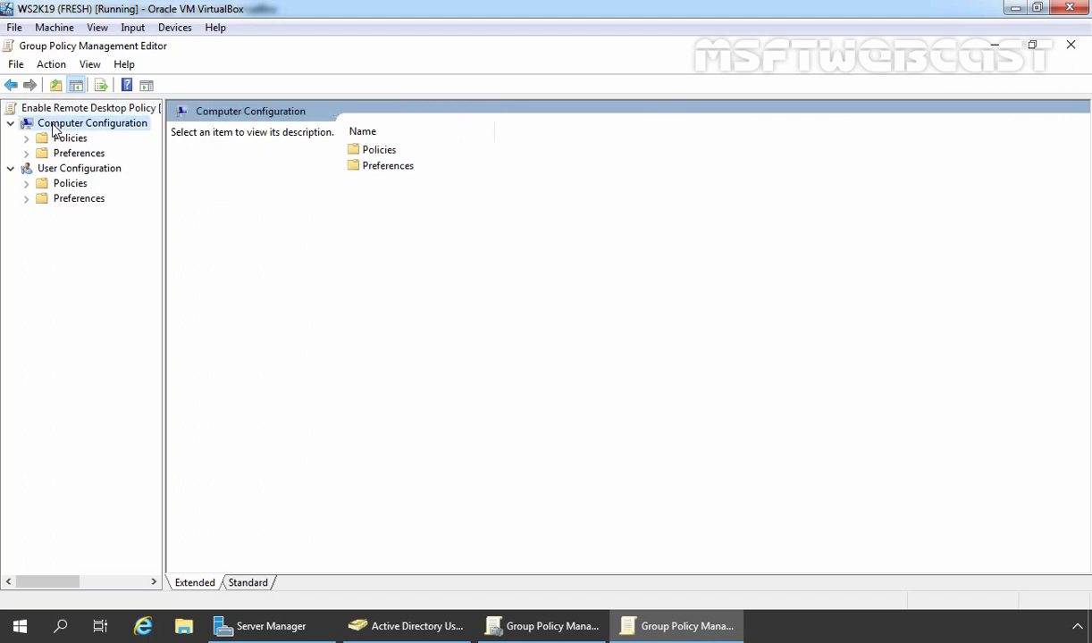
pyautogui.doubleClick(70, 141)
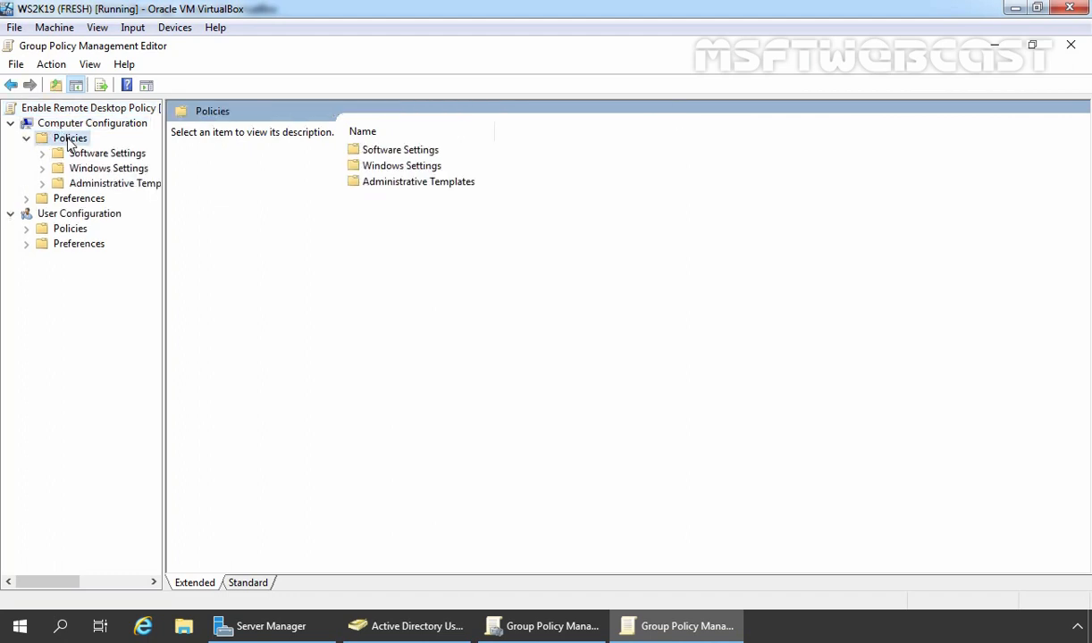
pyautogui.doubleClick(100, 185)
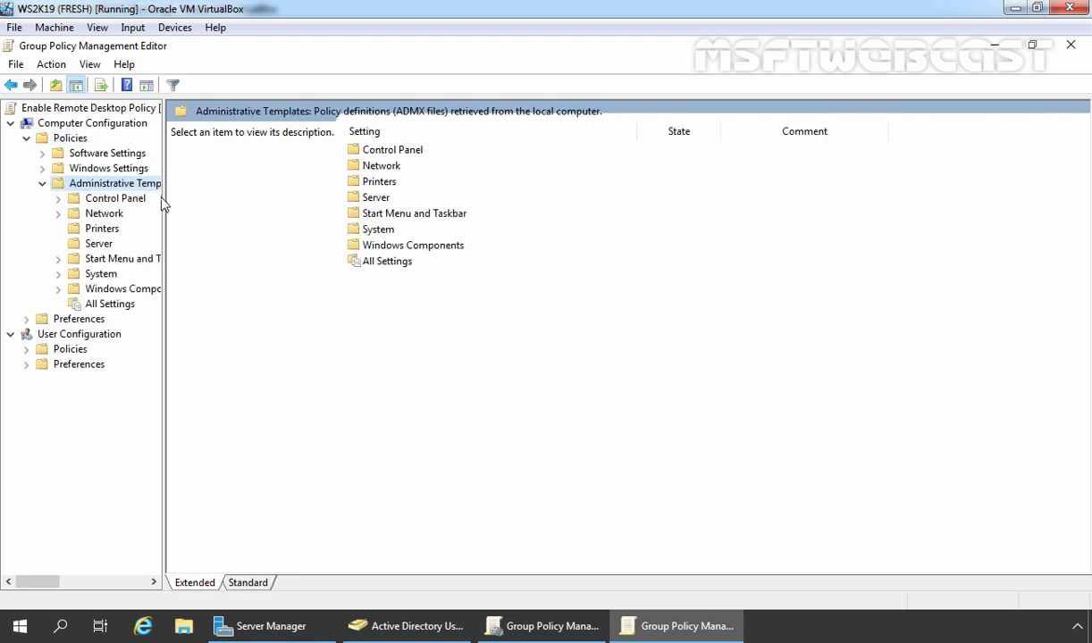
pyautogui.moveTo(163, 203); pyautogui.dragTo(264, 198)
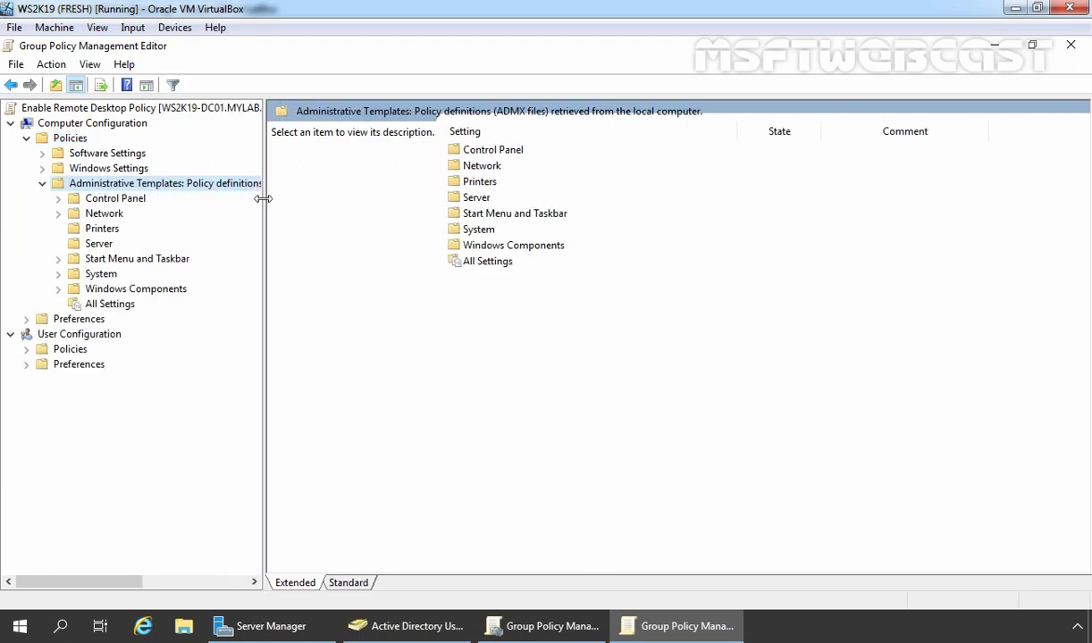
pyautogui.doubleClick(127, 291)
# Within Windows Components, expand Remote Desktop Services > Remote Desktop Session Host and show the Connections settings.
pyautogui.scroll(-7, 128, 297)
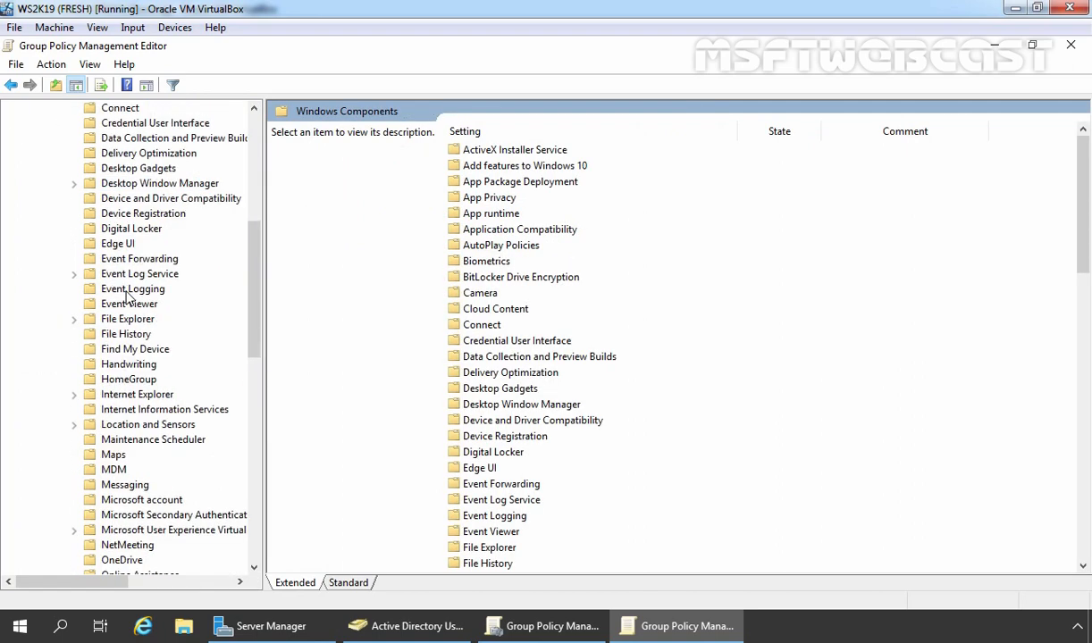
pyautogui.scroll(-3, 128, 297)
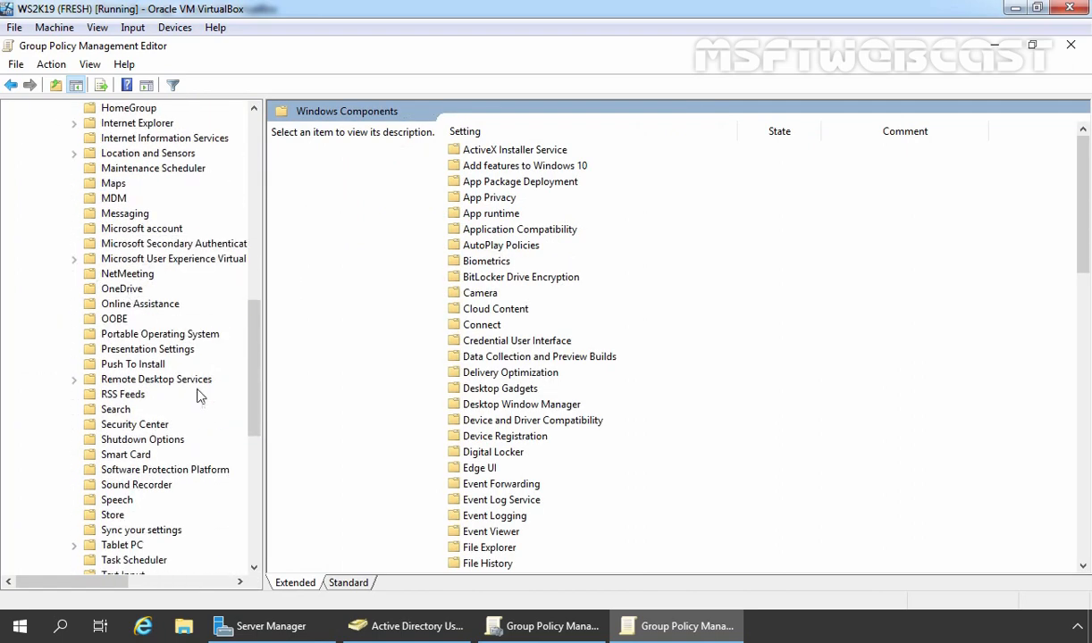
pyautogui.click(148, 383)
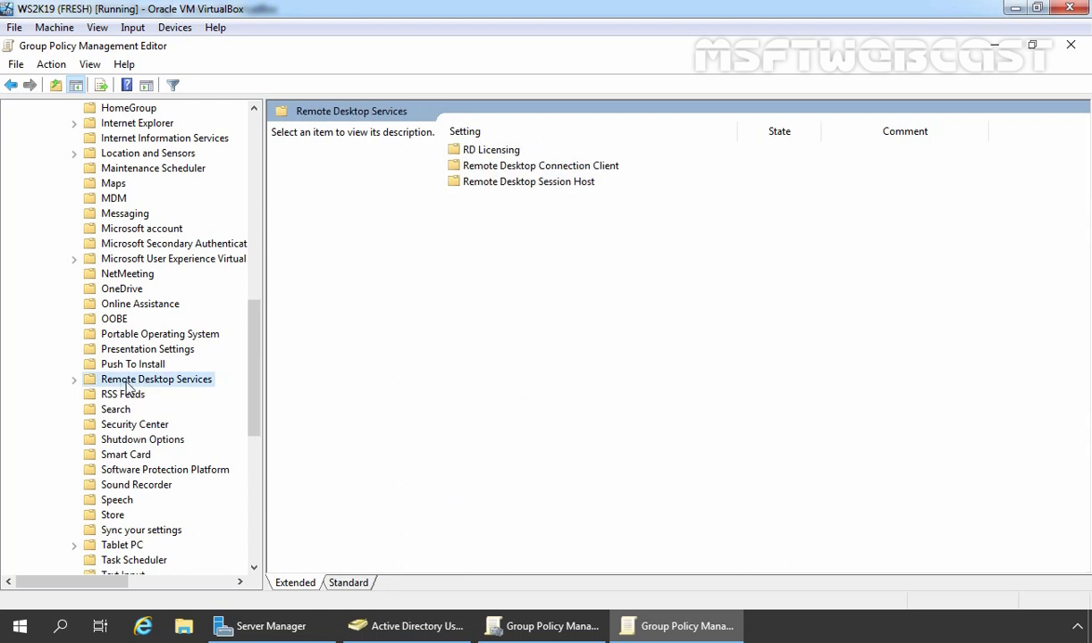
pyautogui.click(75, 379)
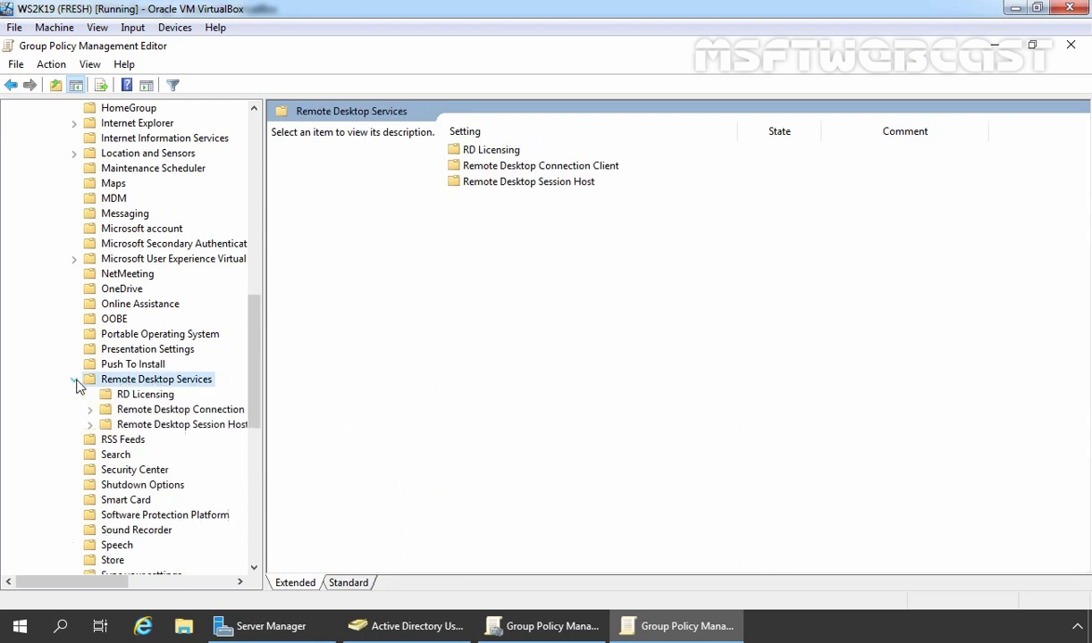
pyautogui.click(181, 426)
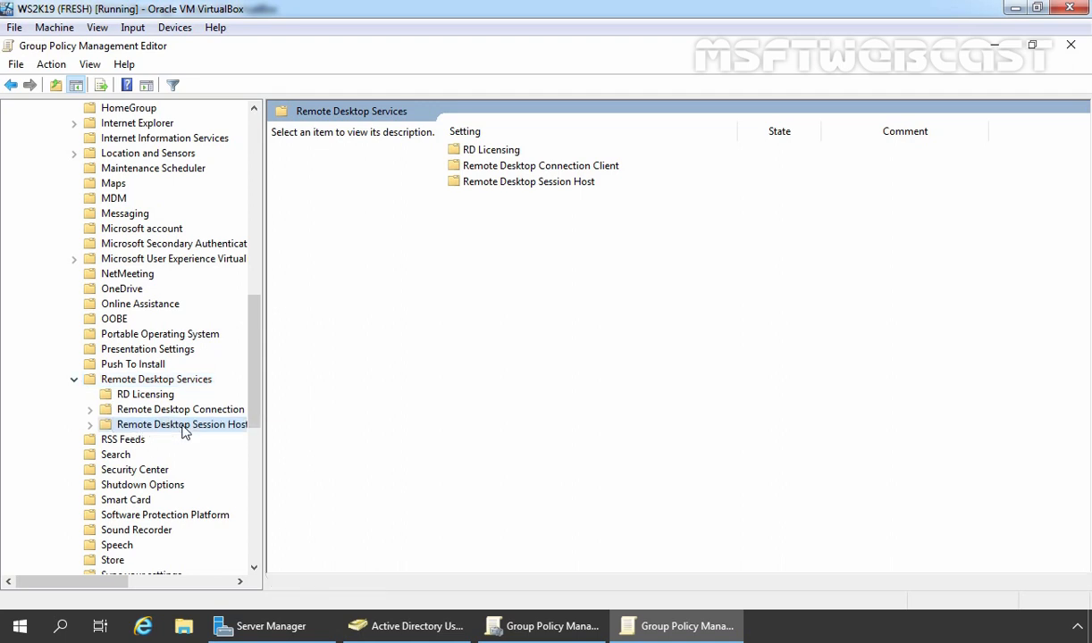
pyautogui.click(90, 425)
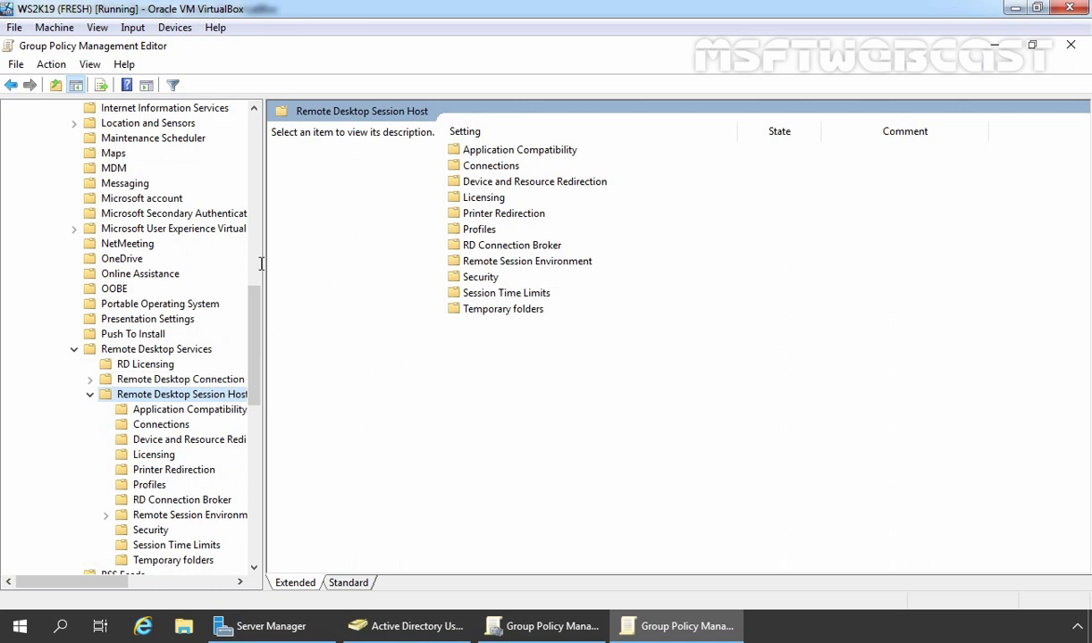
pyautogui.moveTo(288, 269); pyautogui.dragTo(357, 271)
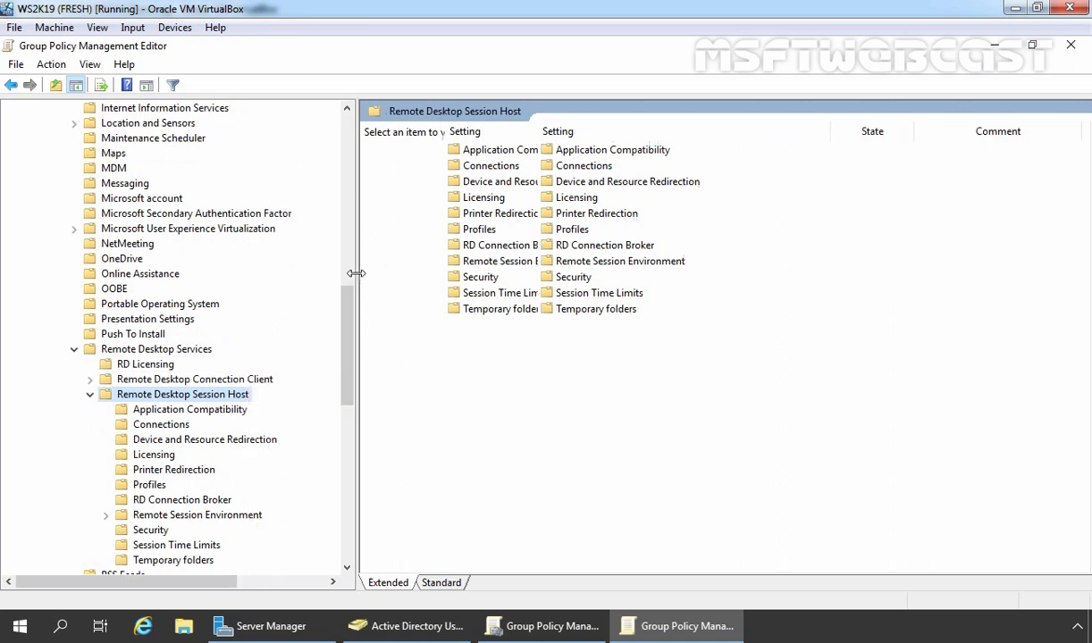
pyautogui.click(154, 426)
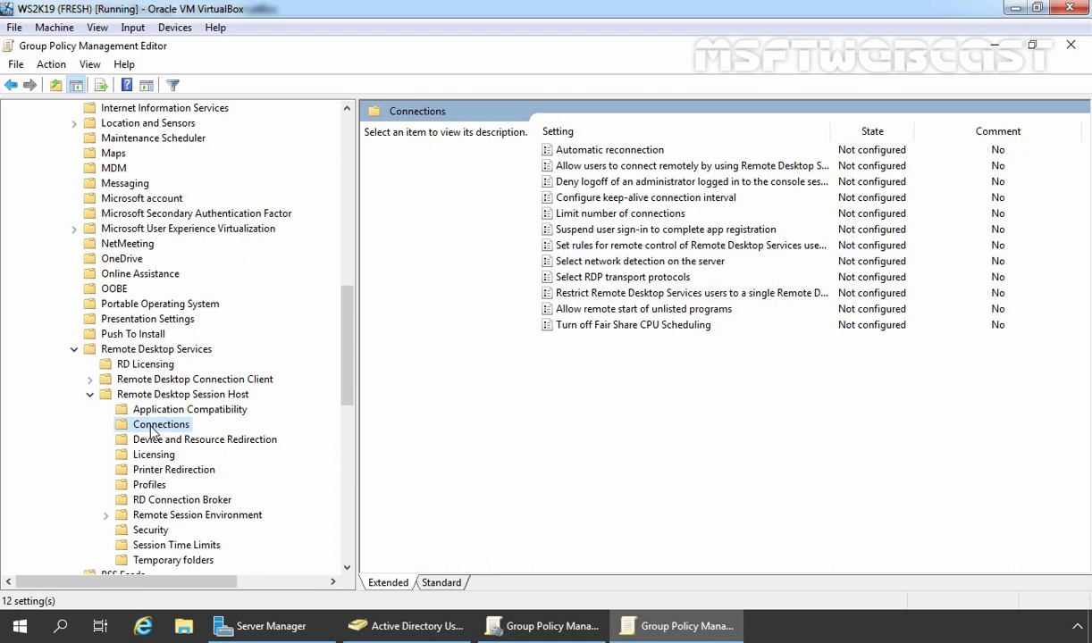
# Set the policy "Allow users to connect remotely by using Remote Desktop Services" to Enabled and apply it.
pyautogui.click(576, 167)
pyautogui.doubleClick(576, 167)
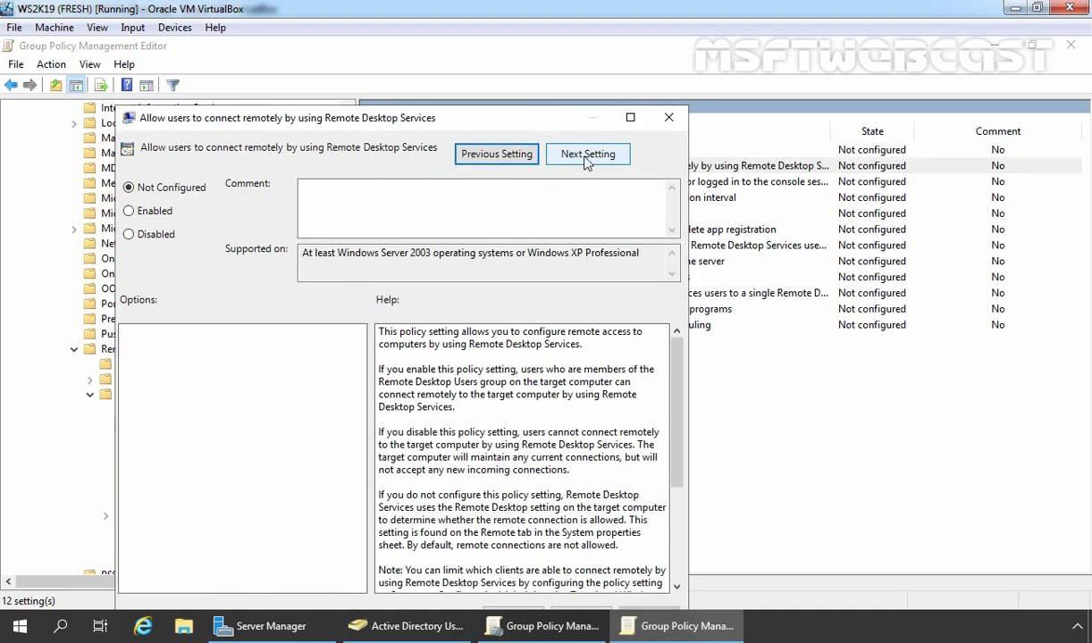
pyautogui.click(611, 115)
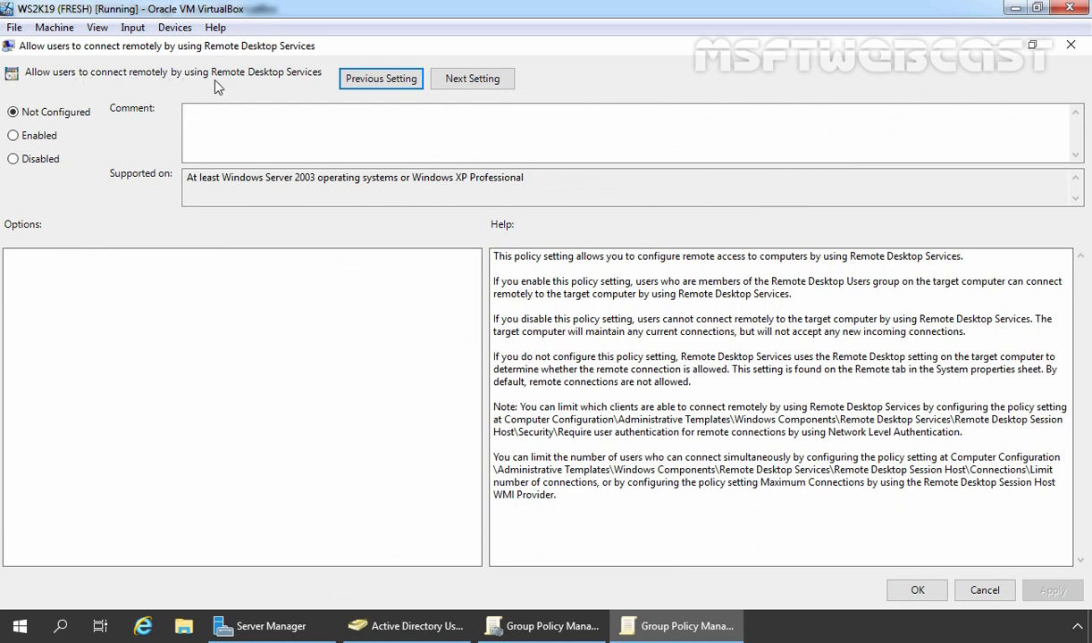
pyautogui.click(14, 136)
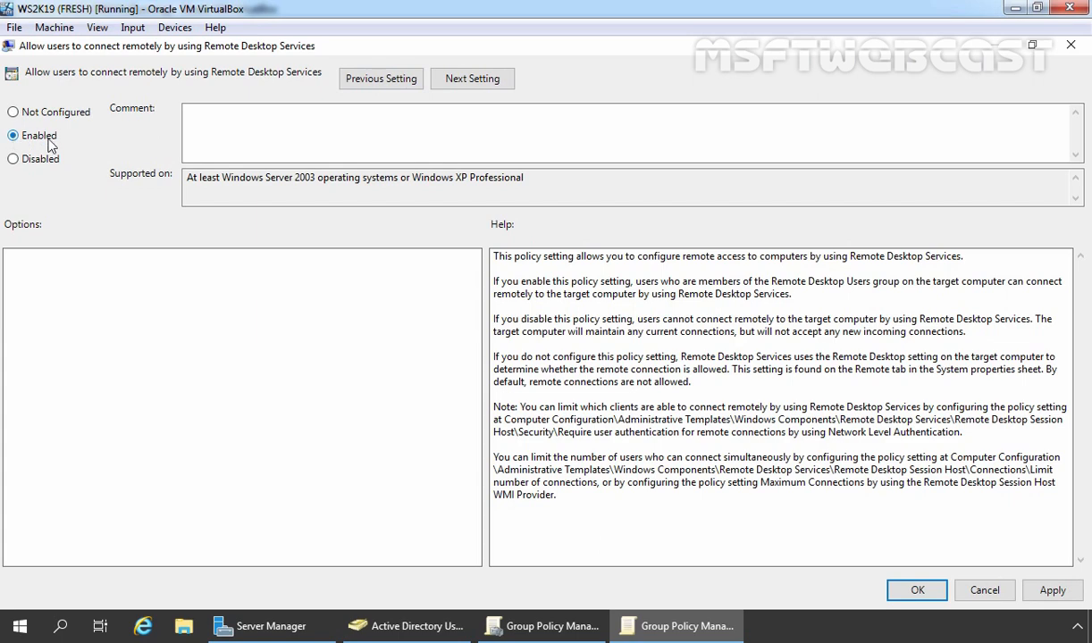
pyautogui.click(1033, 594)
pyautogui.click(919, 591)
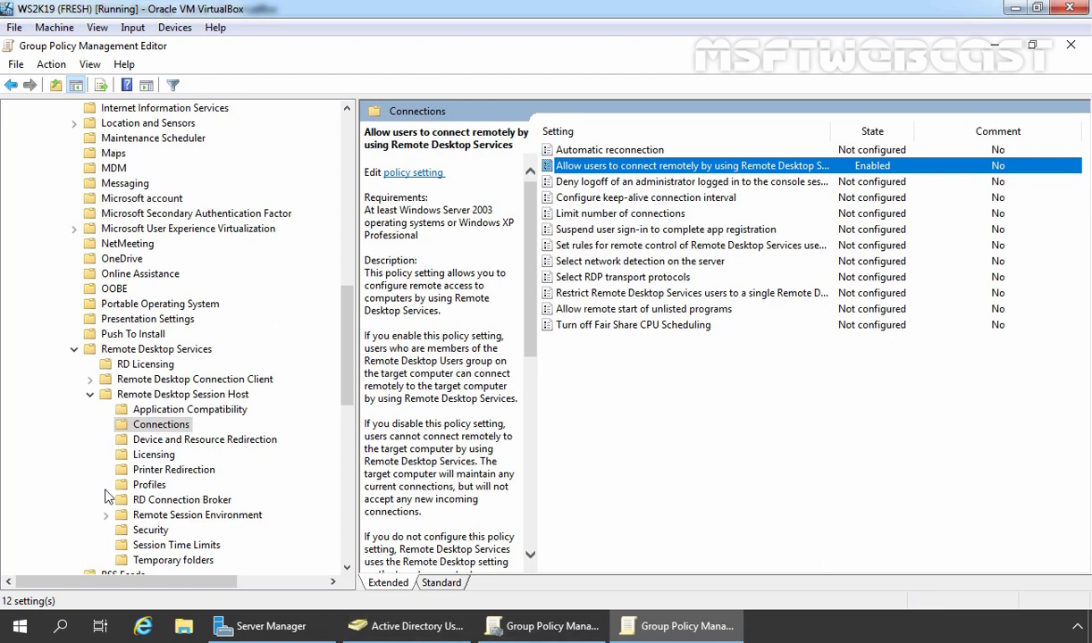
# In the Session Host's Security settings, set "Require user authentication for remote connections by using Network Level Authentication" to Enabled and apply it.
pyautogui.click(152, 531)
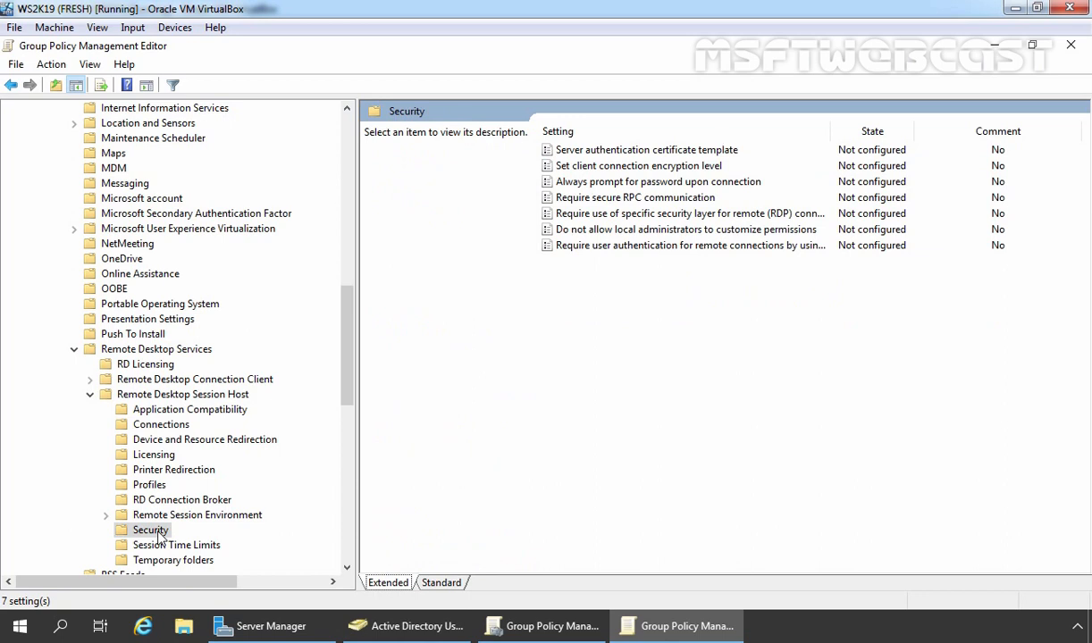
pyautogui.click(559, 246)
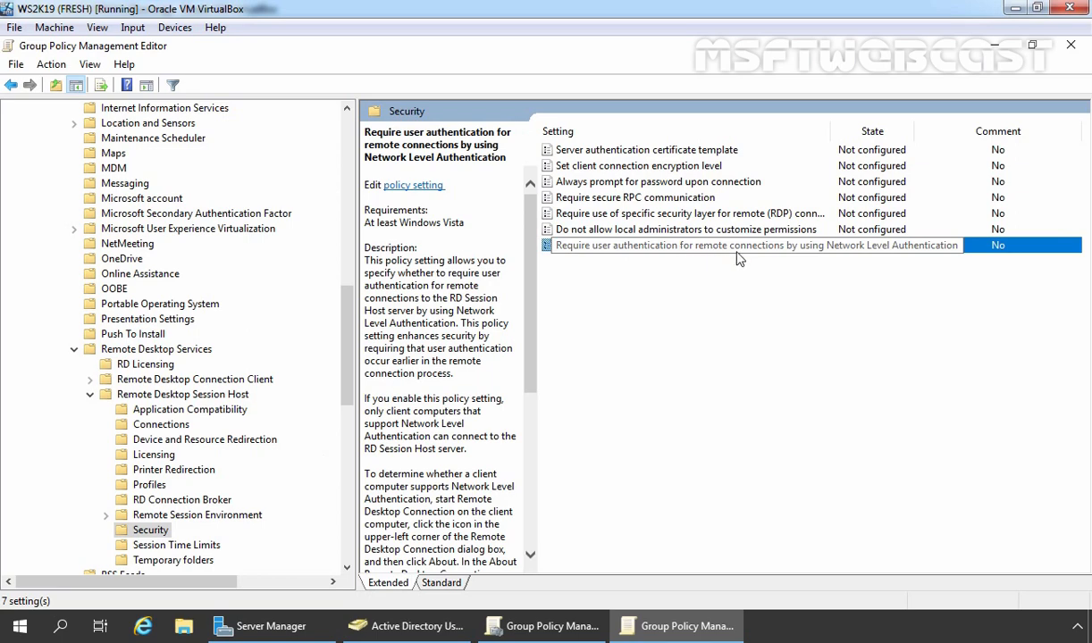
pyautogui.doubleClick(602, 247)
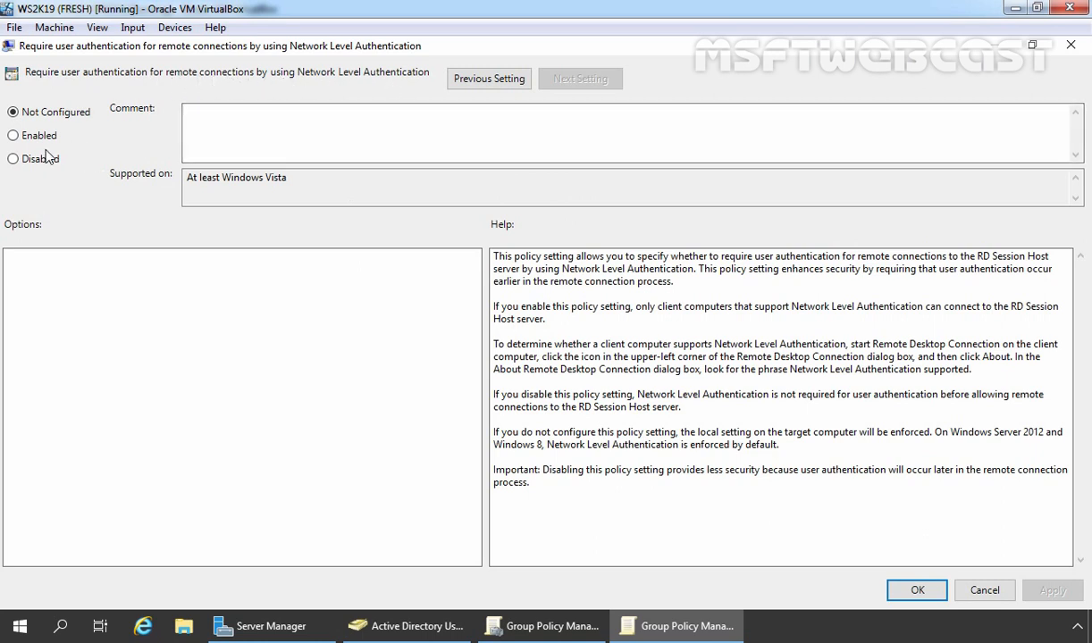
pyautogui.click(13, 137)
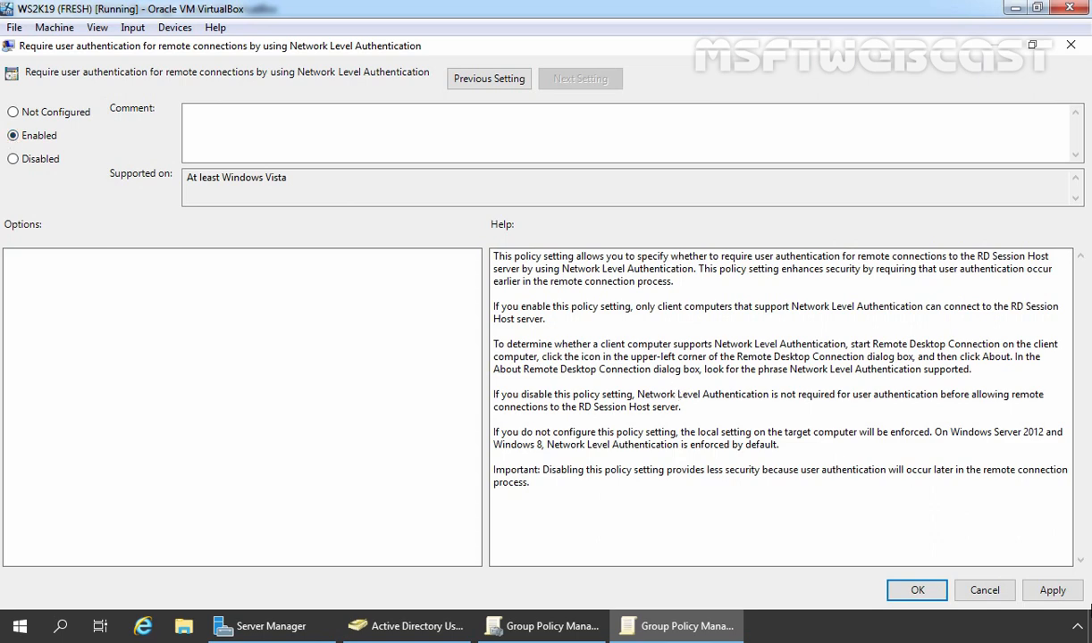
pyautogui.click(1052, 591)
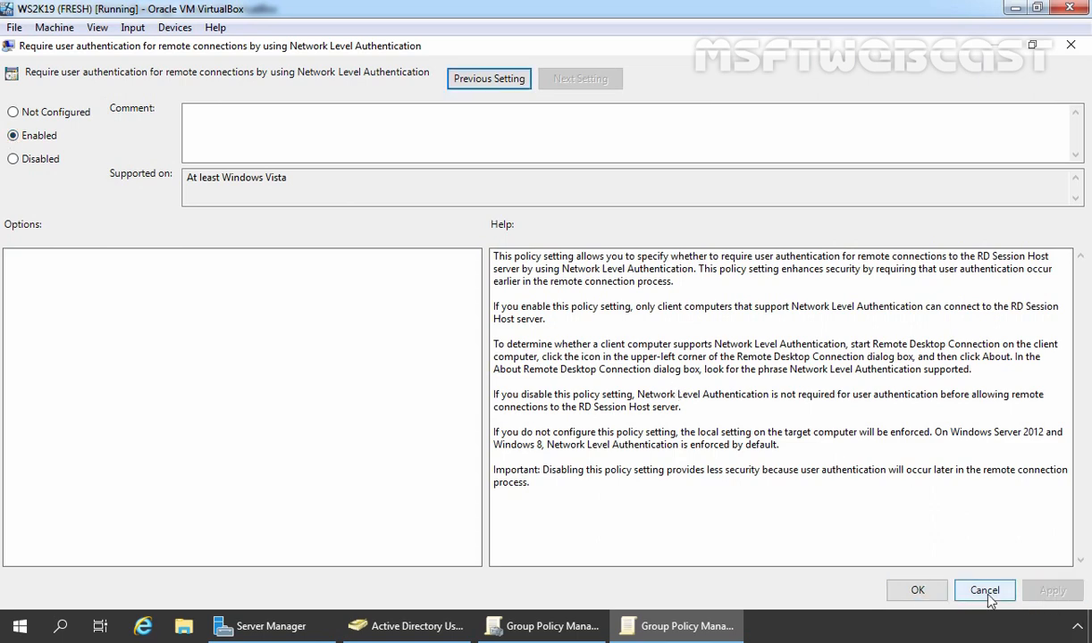
pyautogui.click(914, 591)
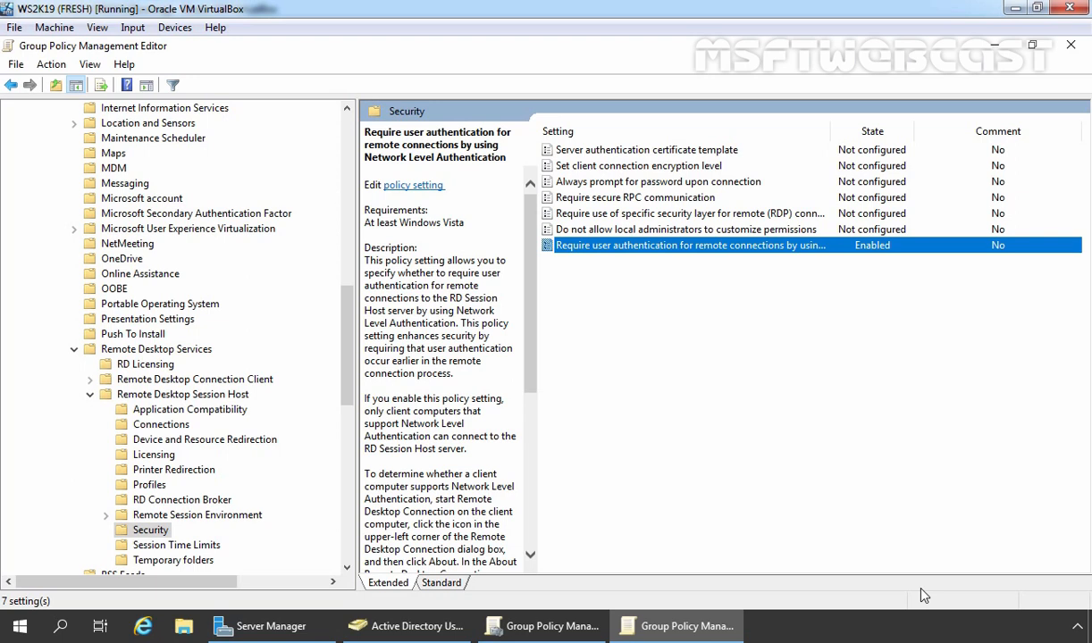
# Under Computer Configuration's Windows Settings, expand Security Settings down to Windows Defender Firewall with Advanced Security and show its Inbound Rules.
pyautogui.moveTo(347, 341); pyautogui.dragTo(348, 170)
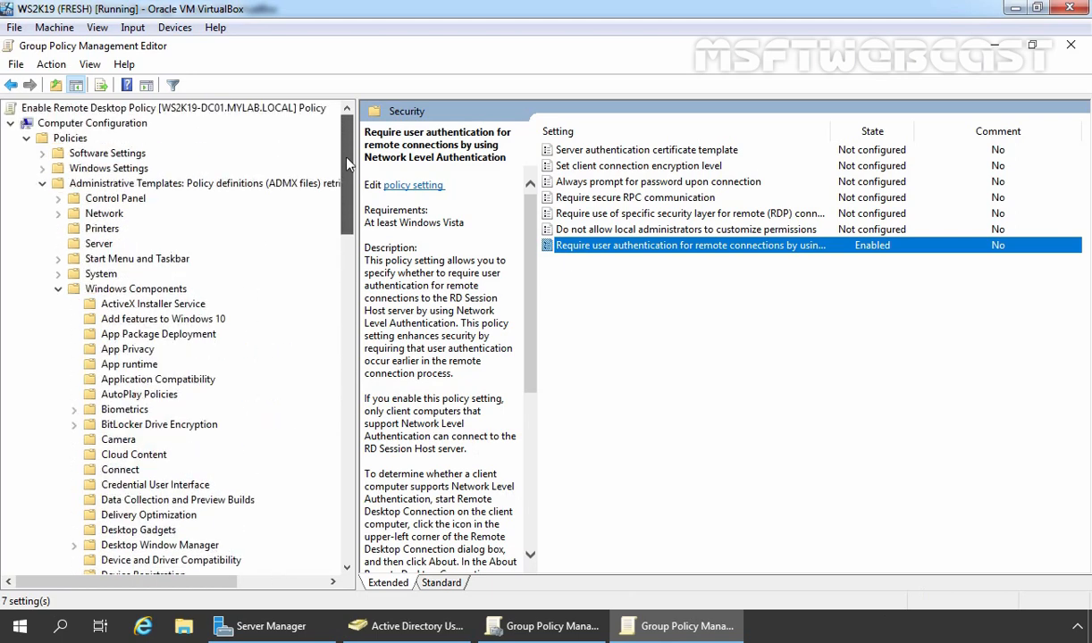
pyautogui.doubleClick(92, 169)
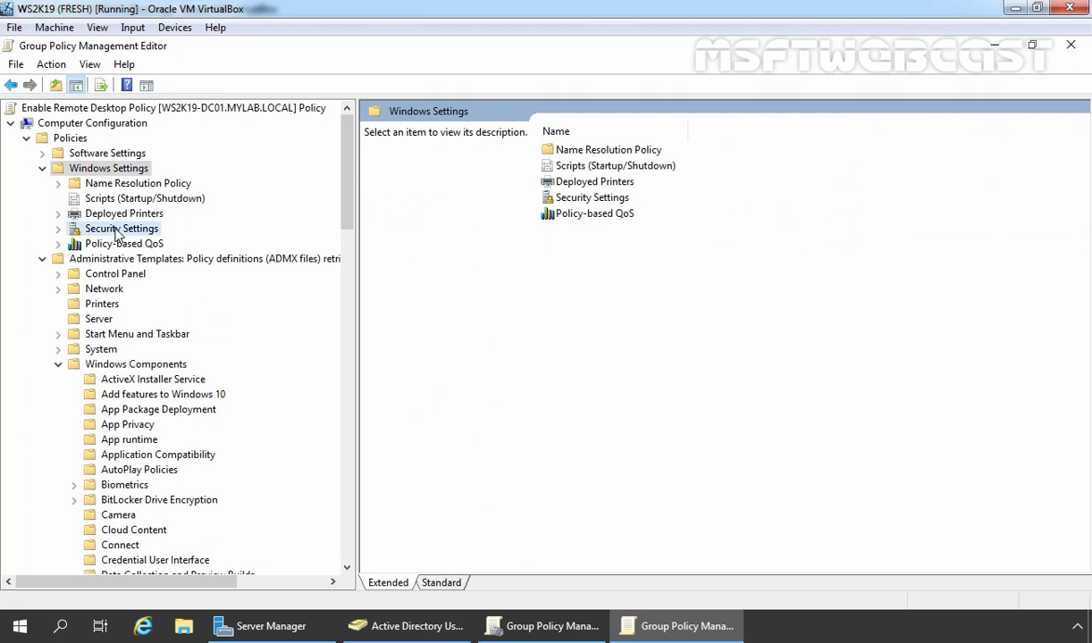
pyautogui.doubleClick(116, 229)
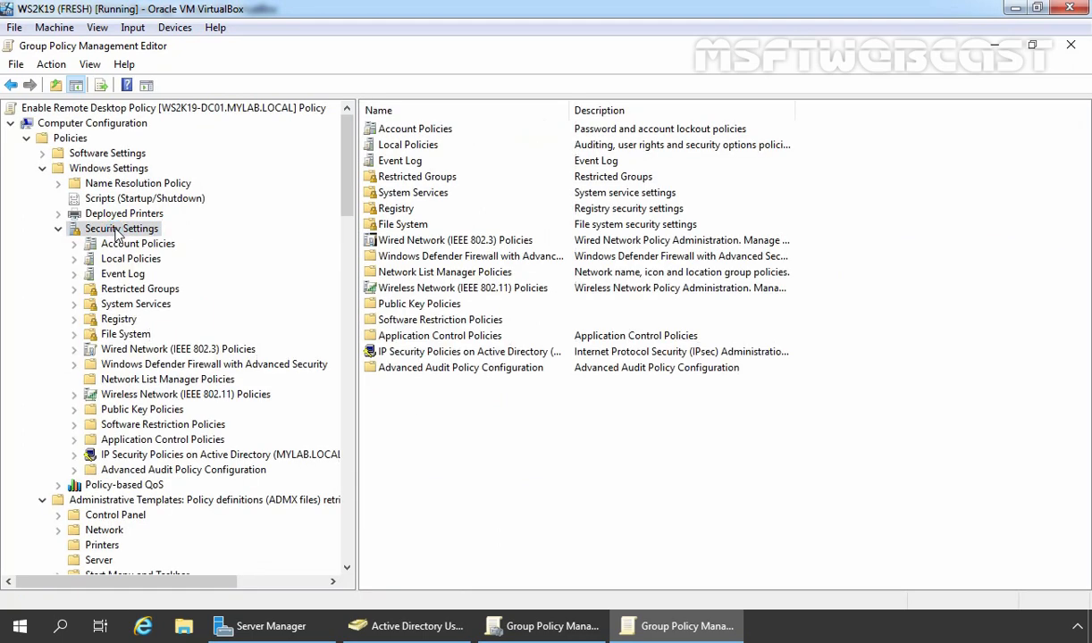
pyautogui.click(141, 365)
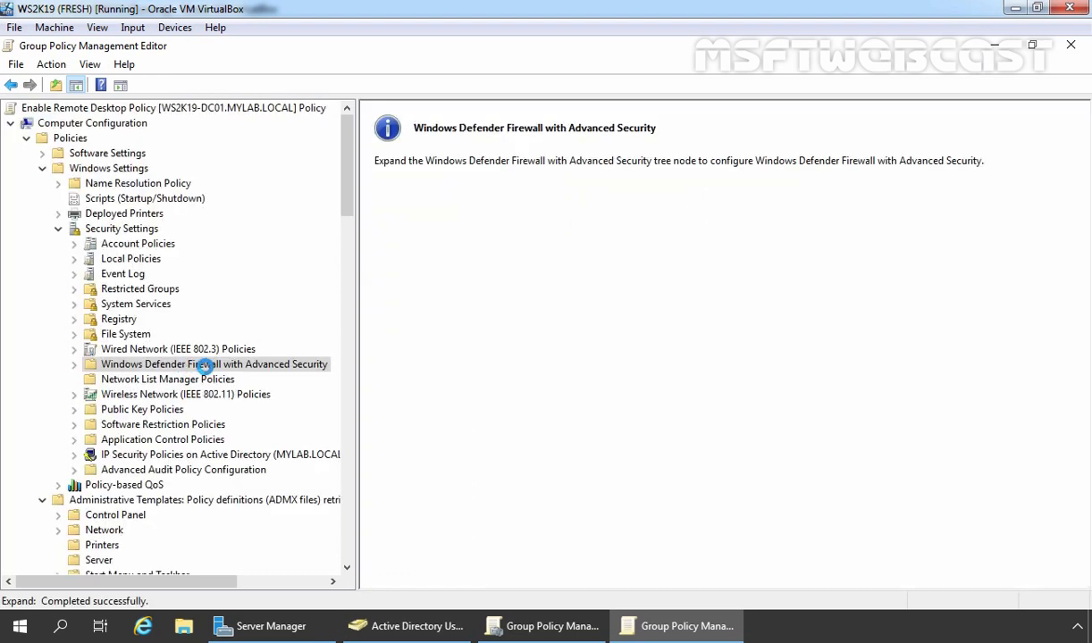
pyautogui.click(75, 364)
pyautogui.click(106, 379)
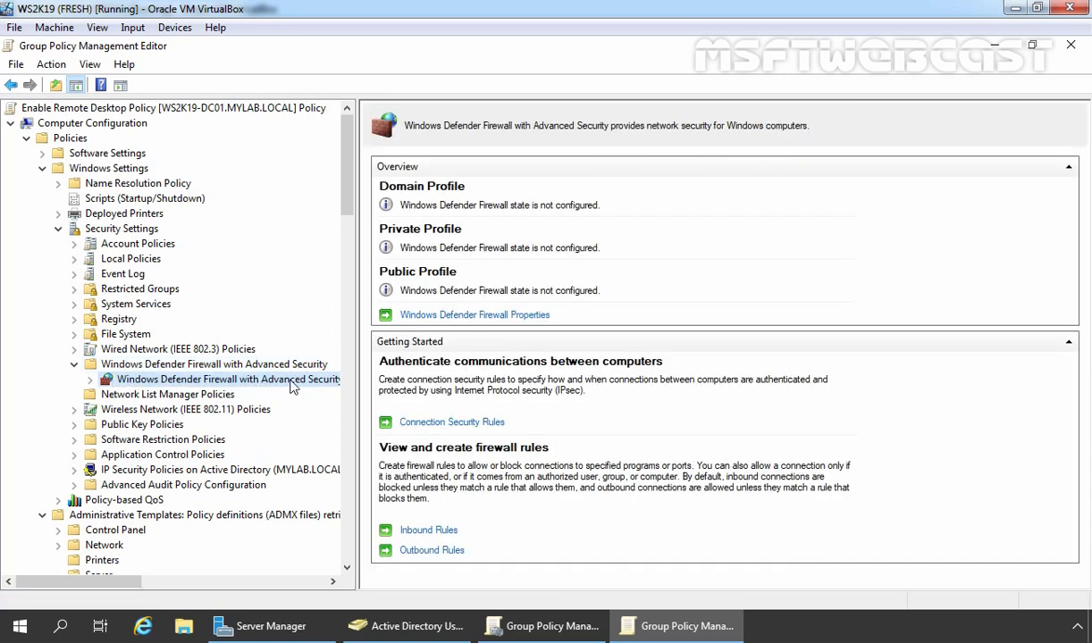
pyautogui.click(89, 380)
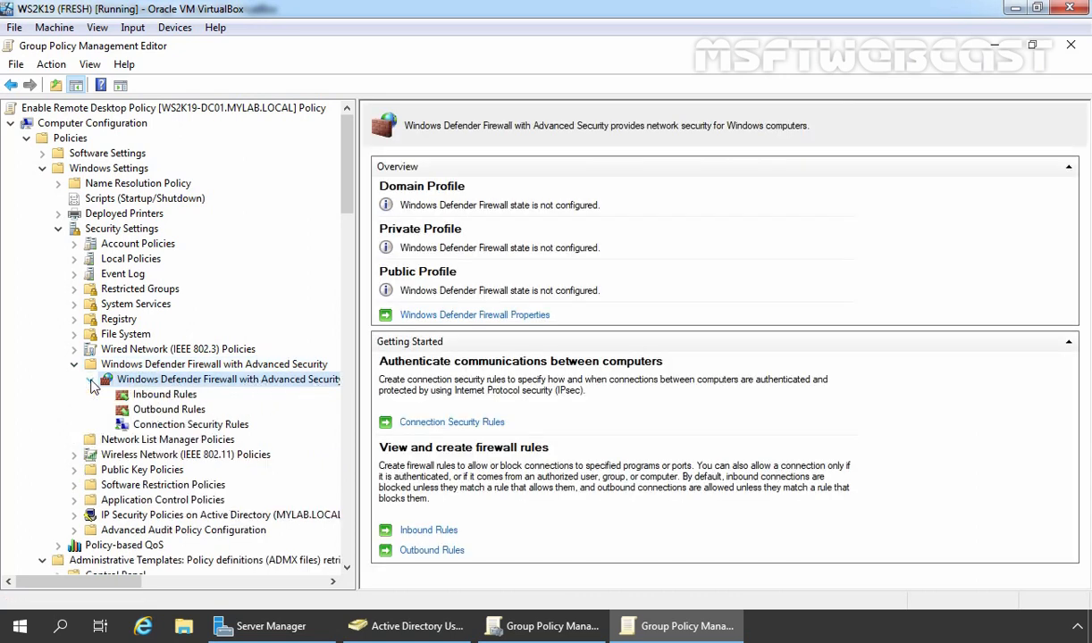
pyautogui.click(160, 399)
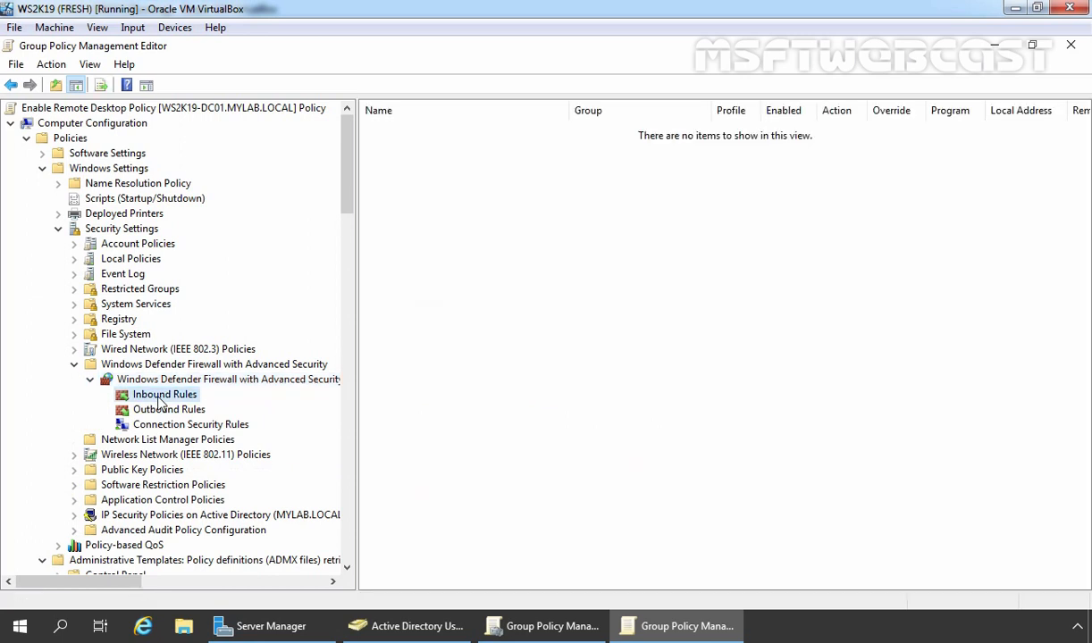
# Start a new inbound firewall rule of the Predefined type, using the Remote Desktop rule group, and proceed to its rule list.
pyautogui.rightClick(159, 399)
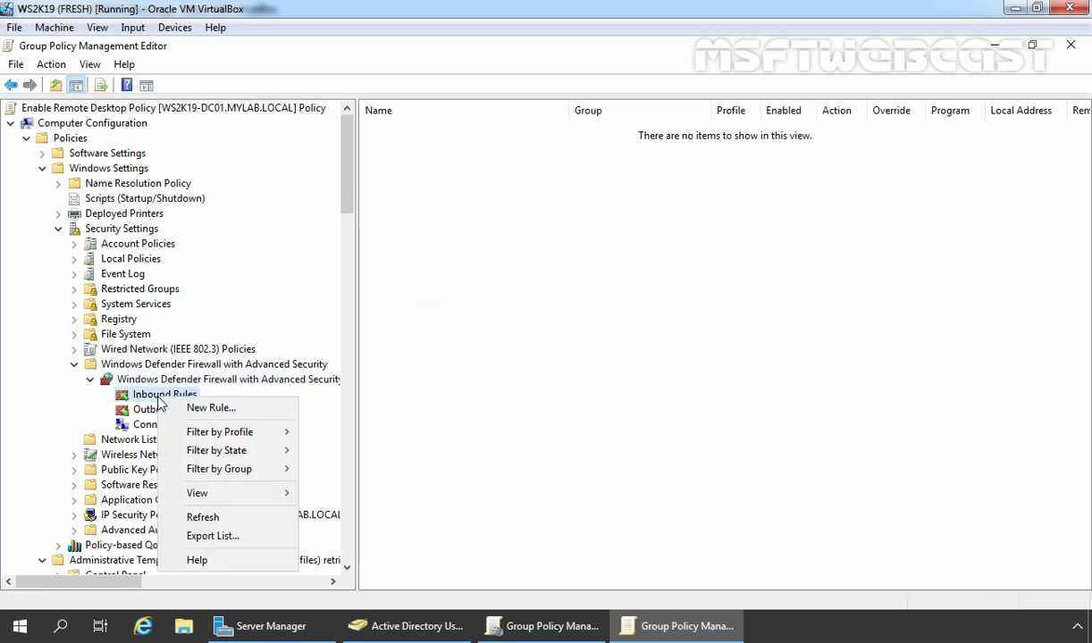
pyautogui.click(227, 413)
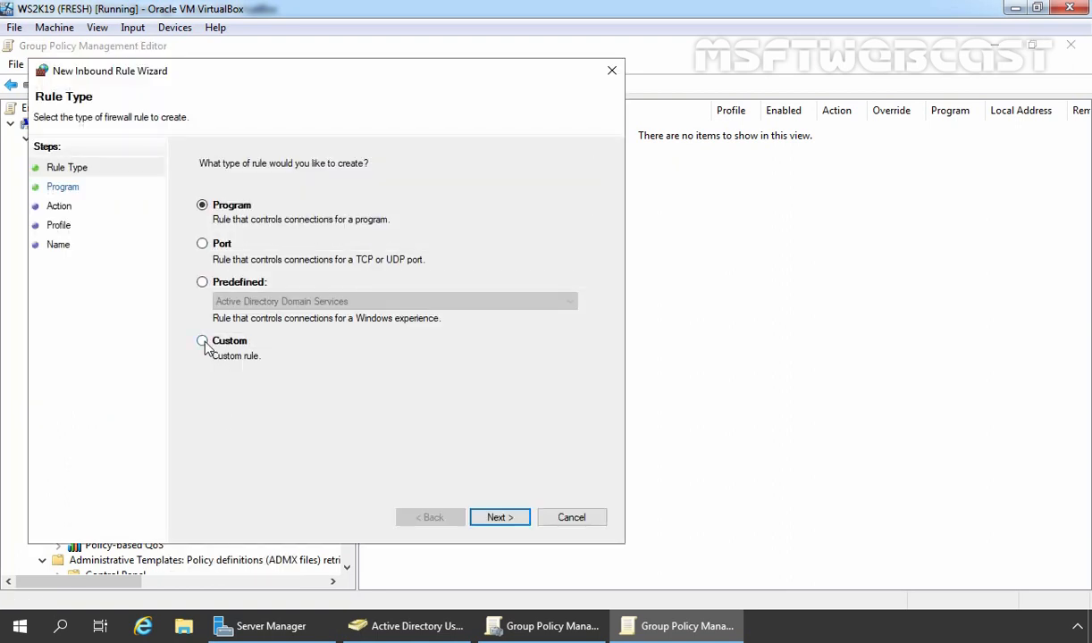
pyautogui.click(203, 341)
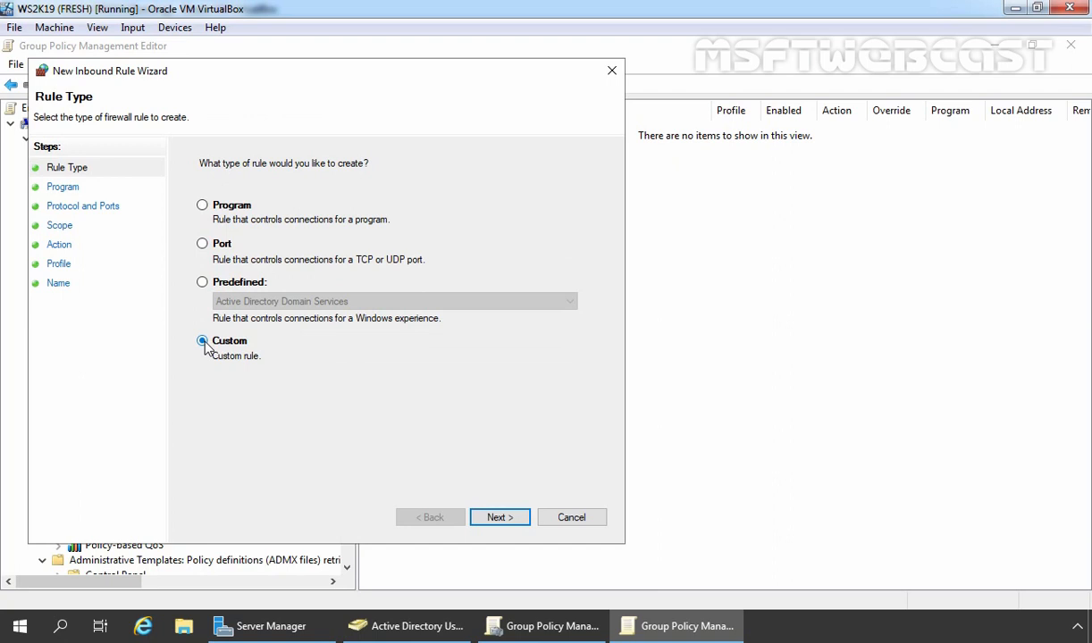
pyautogui.click(202, 282)
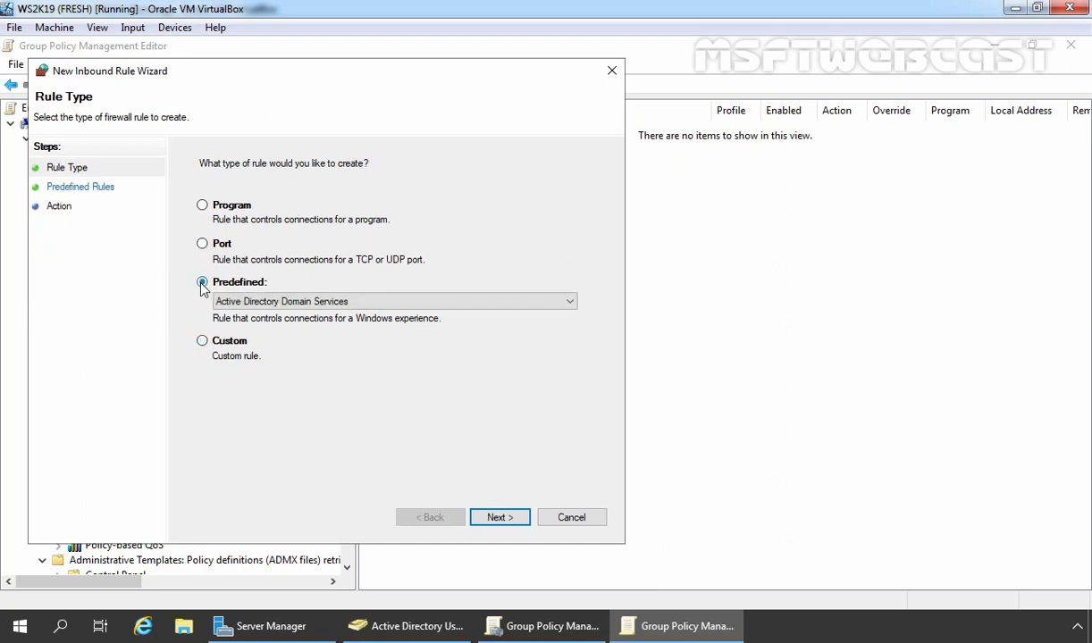
pyautogui.click(570, 304)
pyautogui.scroll(-2, 529, 395)
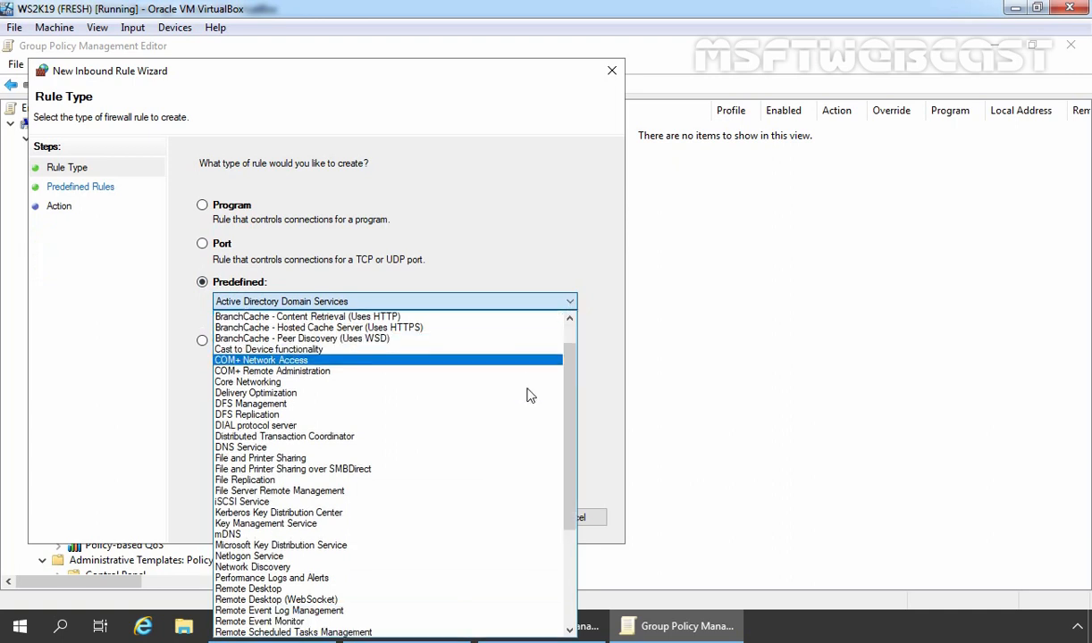
pyautogui.scroll(-2, 529, 395)
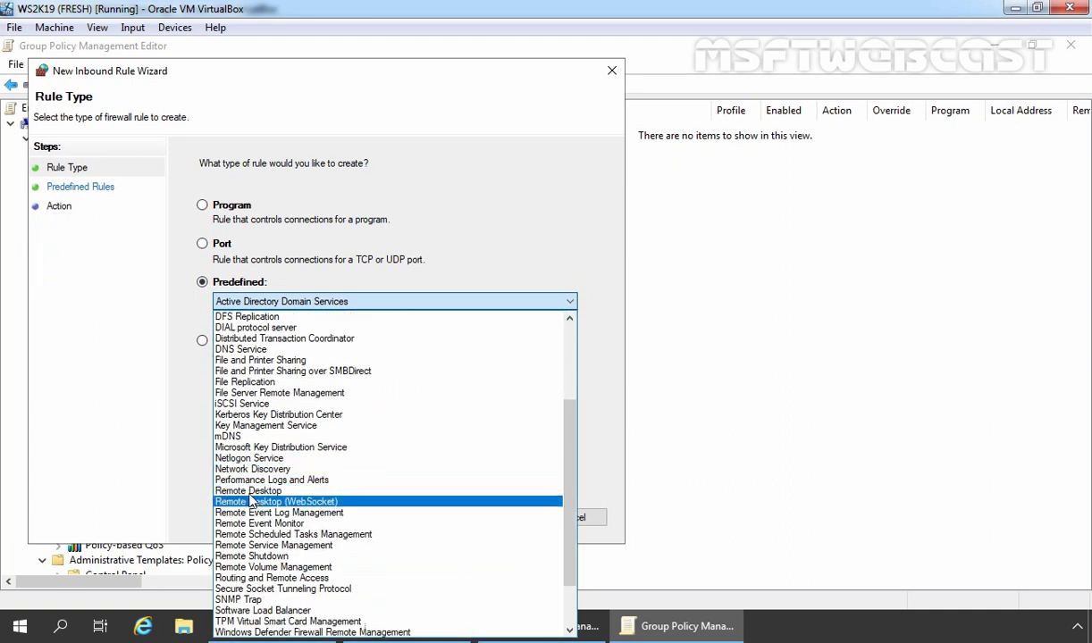
pyautogui.click(268, 503)
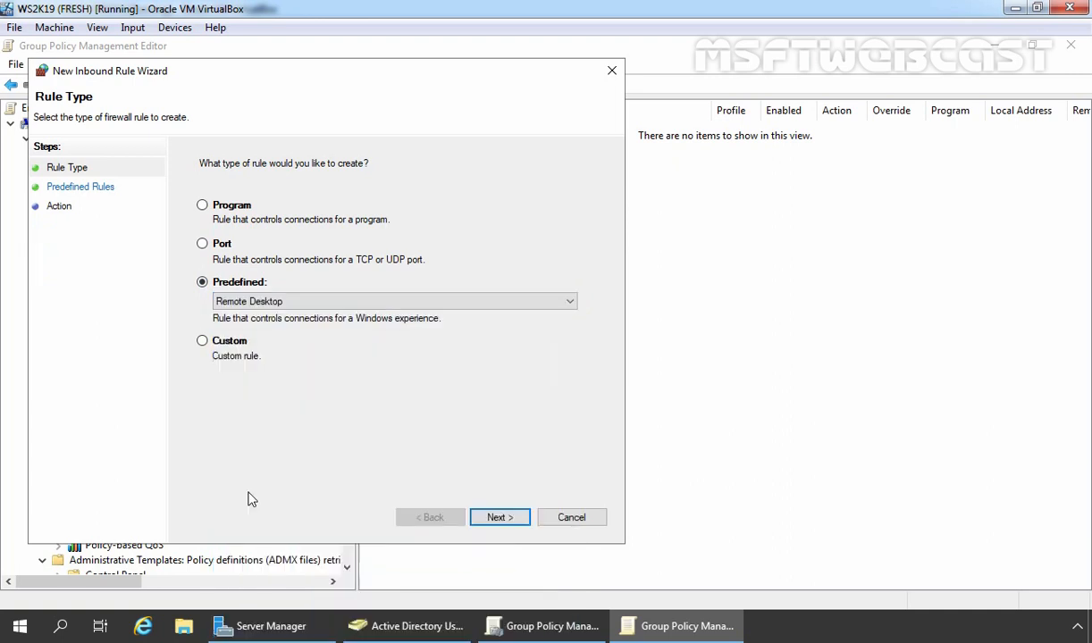
pyautogui.click(501, 518)
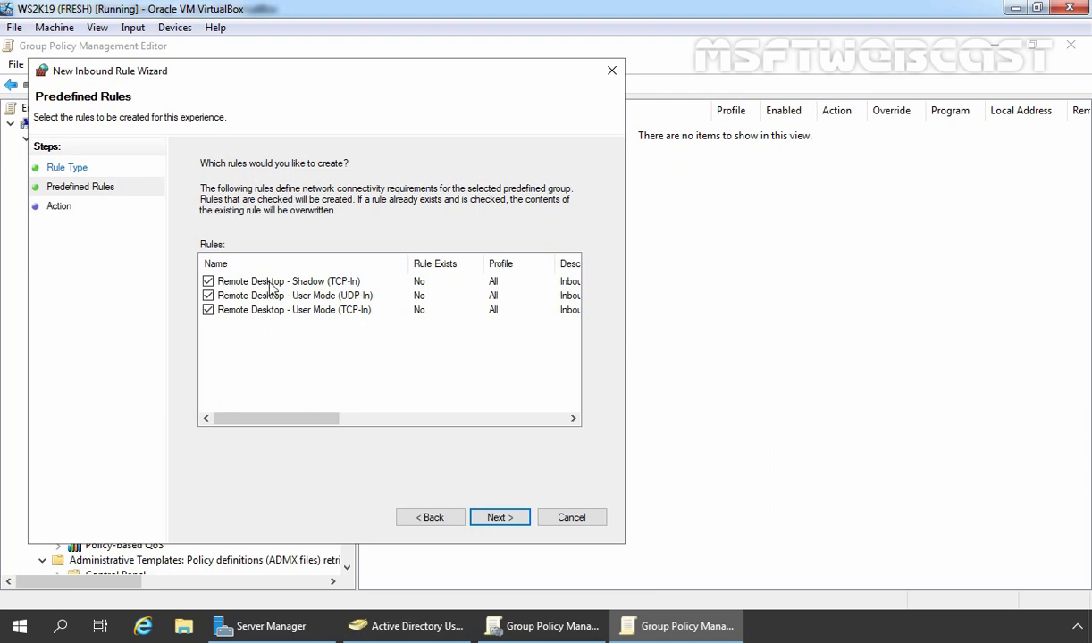
# Create all three predefined Remote Desktop inbound rules with the action Allow the connection, and close the policy editor.
pyautogui.moveTo(277, 421); pyautogui.dragTo(457, 437)
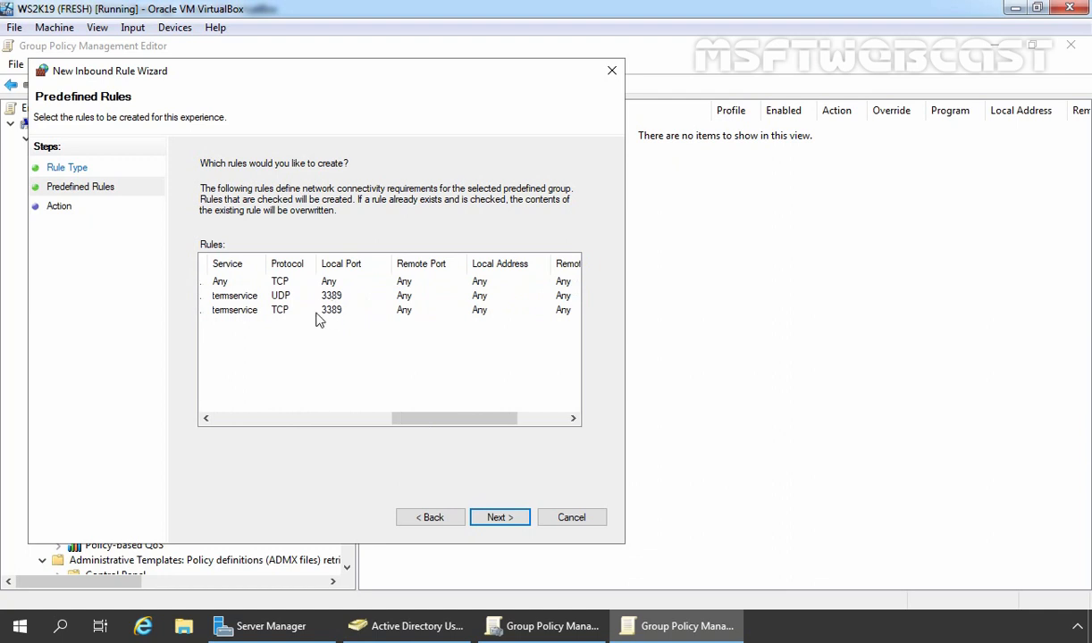
pyautogui.moveTo(420, 421); pyautogui.dragTo(215, 418)
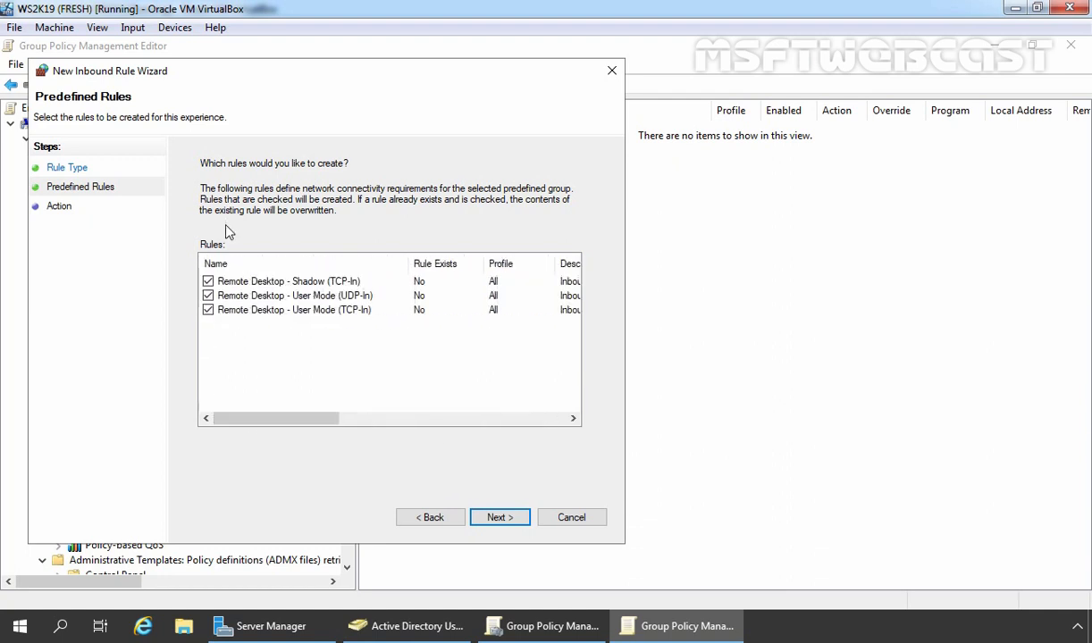
pyautogui.click(493, 514)
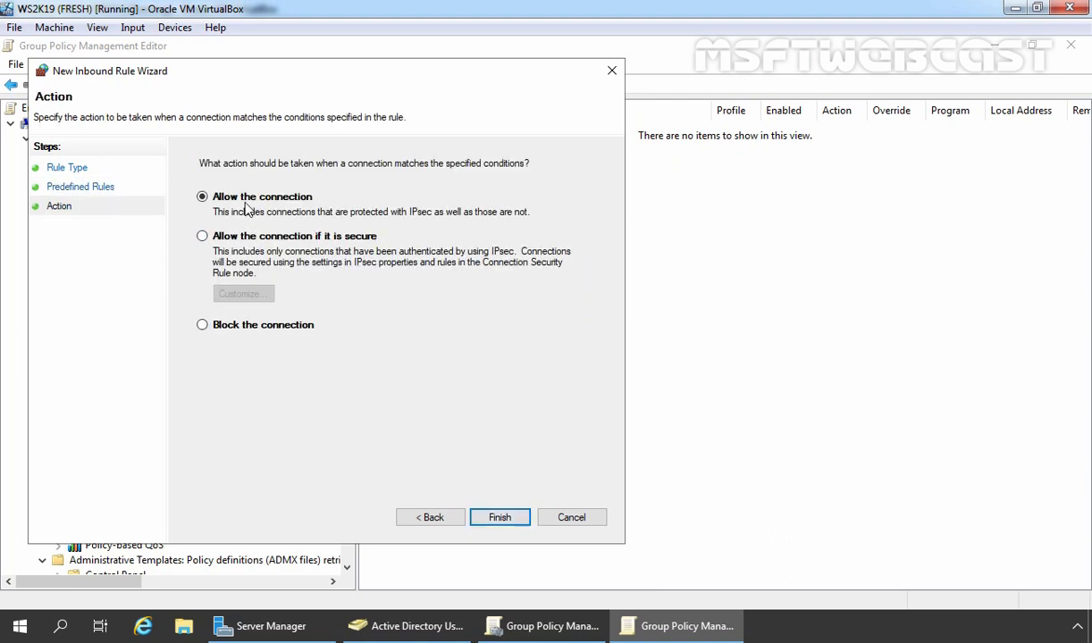
pyautogui.click(498, 517)
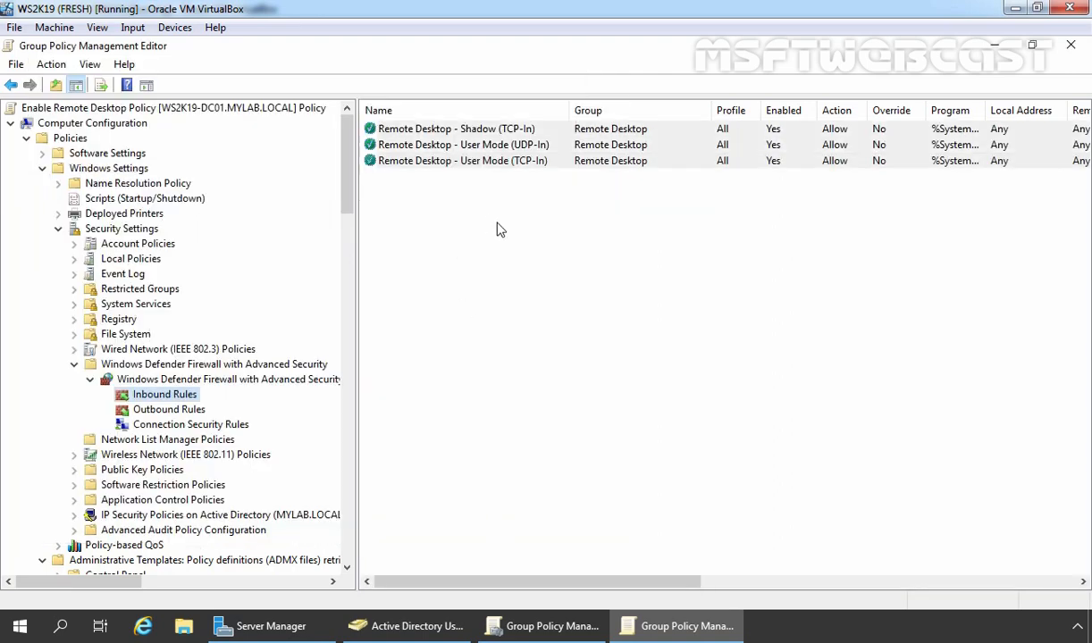
pyautogui.moveTo(540, 270); pyautogui.dragTo(425, 130)
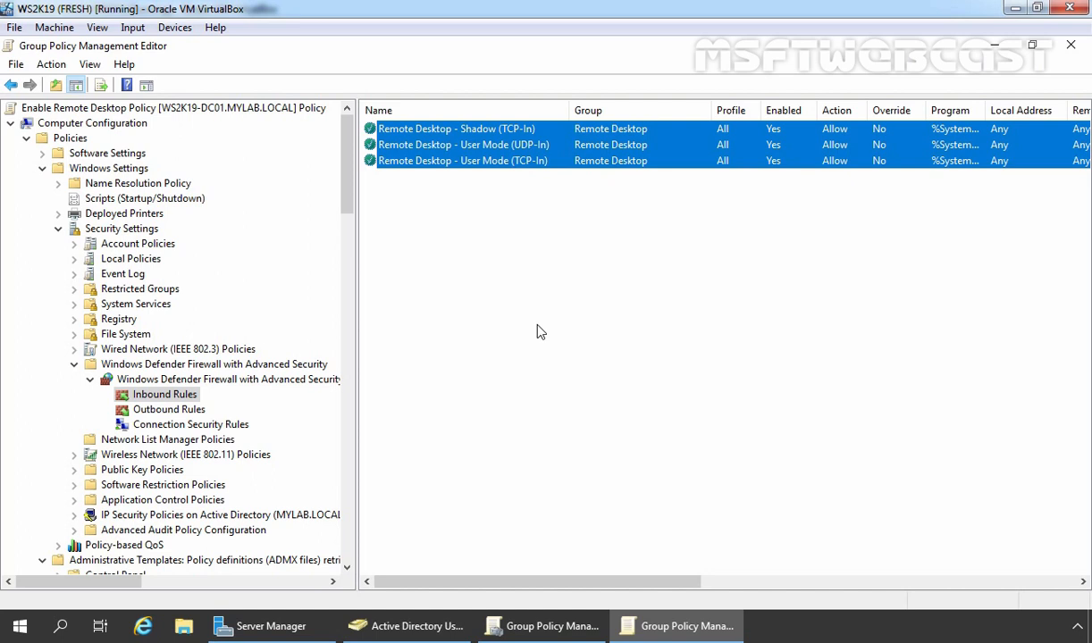
pyautogui.click(1072, 45)
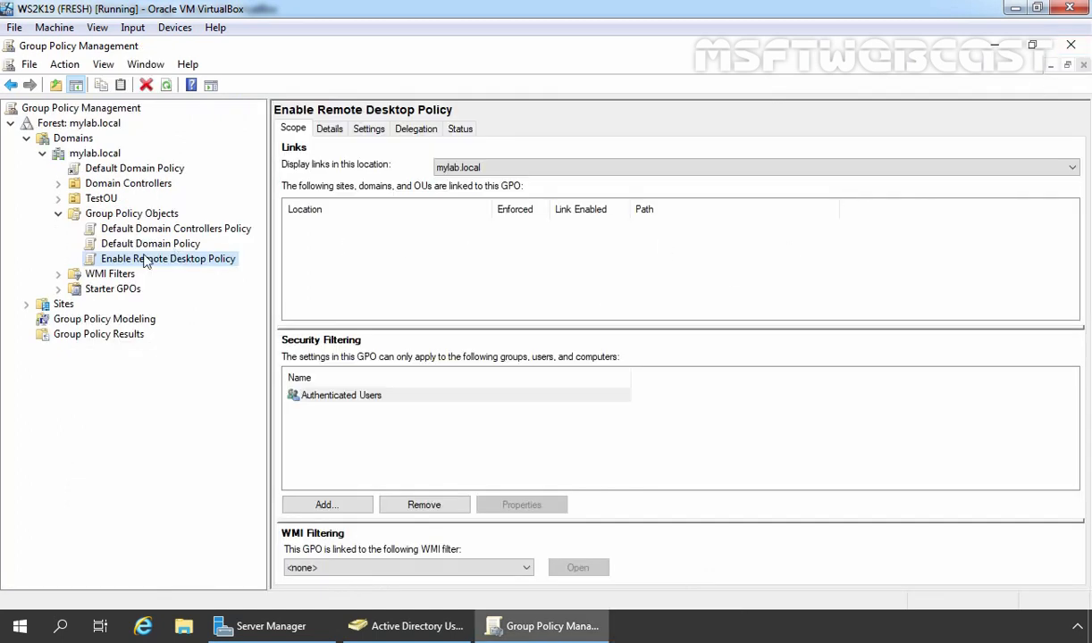
# Link the existing GPO Enable Remote Desktop Policy to the TestServerAccounts OU under TestOU, and expand that OU.
pyautogui.click(58, 199)
pyautogui.click(141, 229)
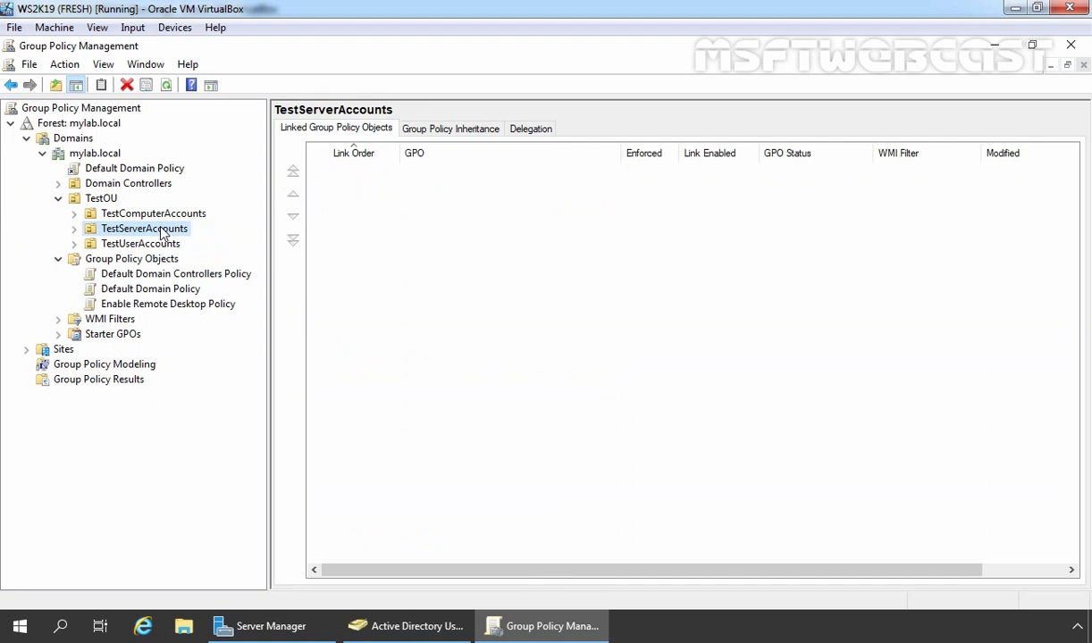
pyautogui.rightClick(163, 234)
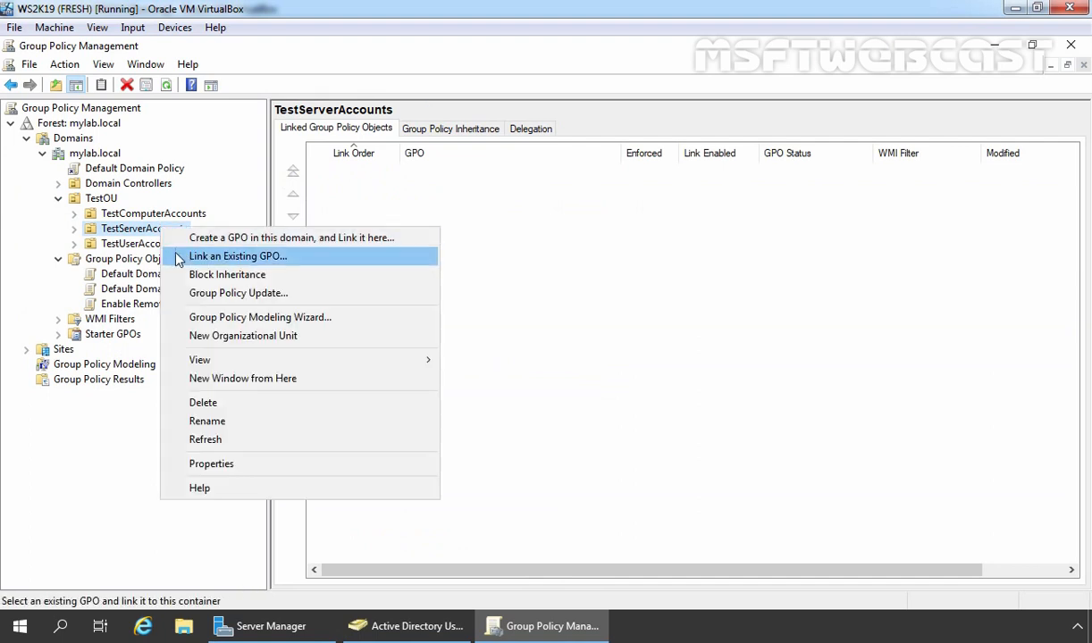
pyautogui.click(235, 257)
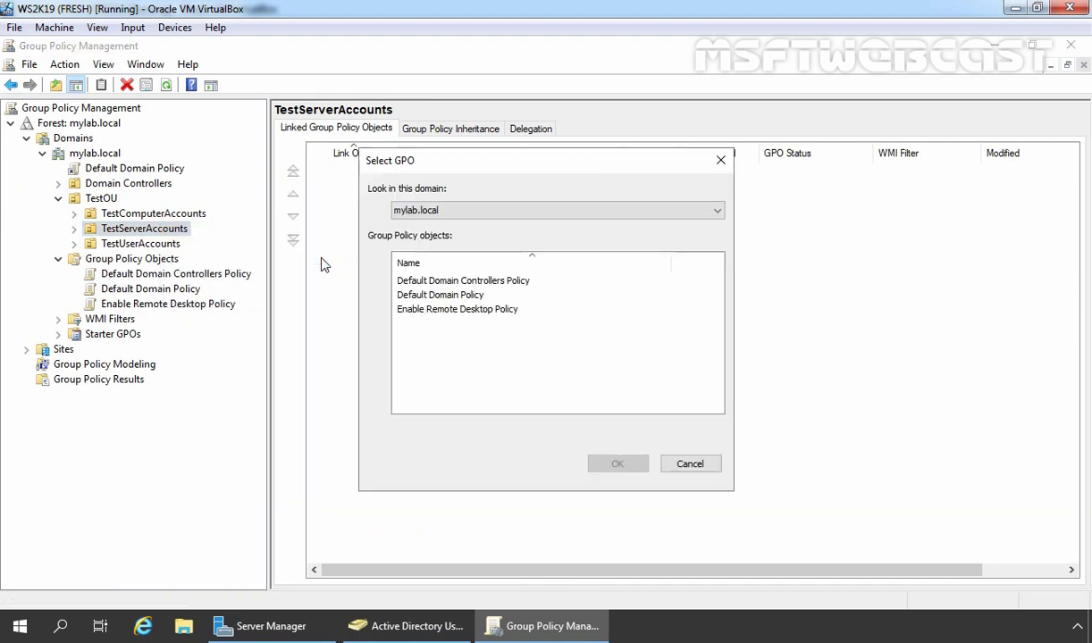
pyautogui.click(416, 311)
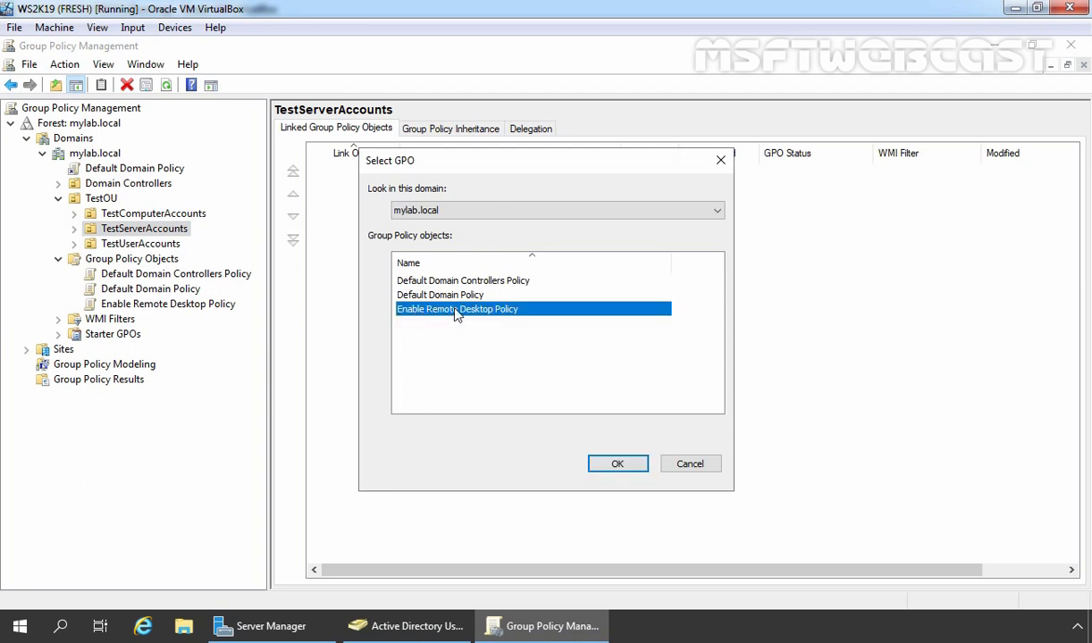
pyautogui.click(621, 469)
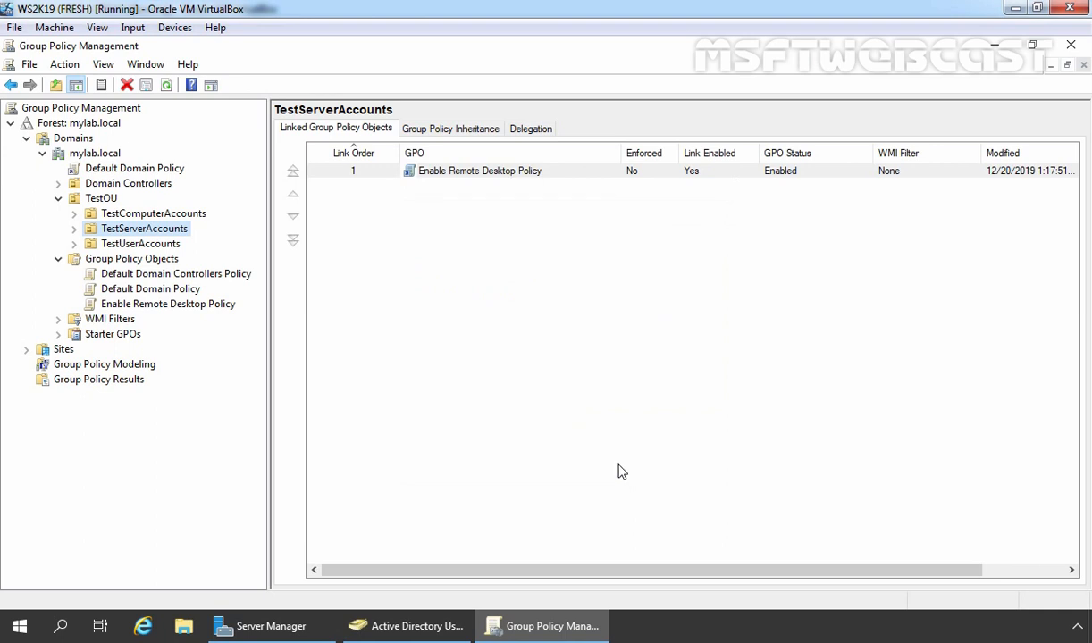
pyautogui.click(75, 229)
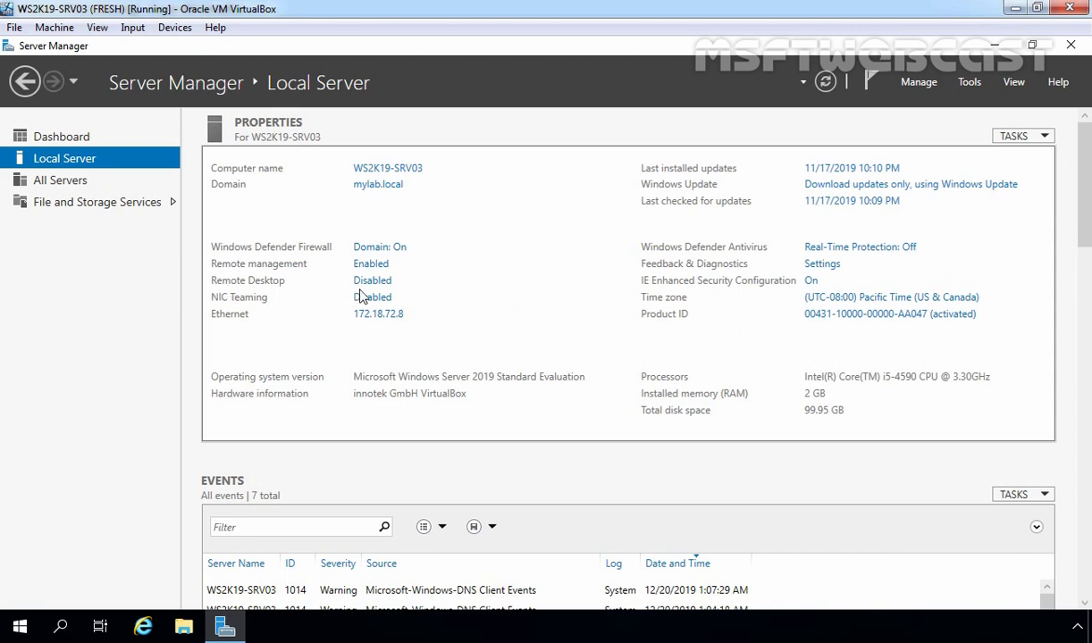
# On WS2K19-SRV03, check the state of the Remote Desktop inbound rules in Windows Defender Firewall with Advanced Security, closing the firewall console when done.
pyautogui.click(967, 84)
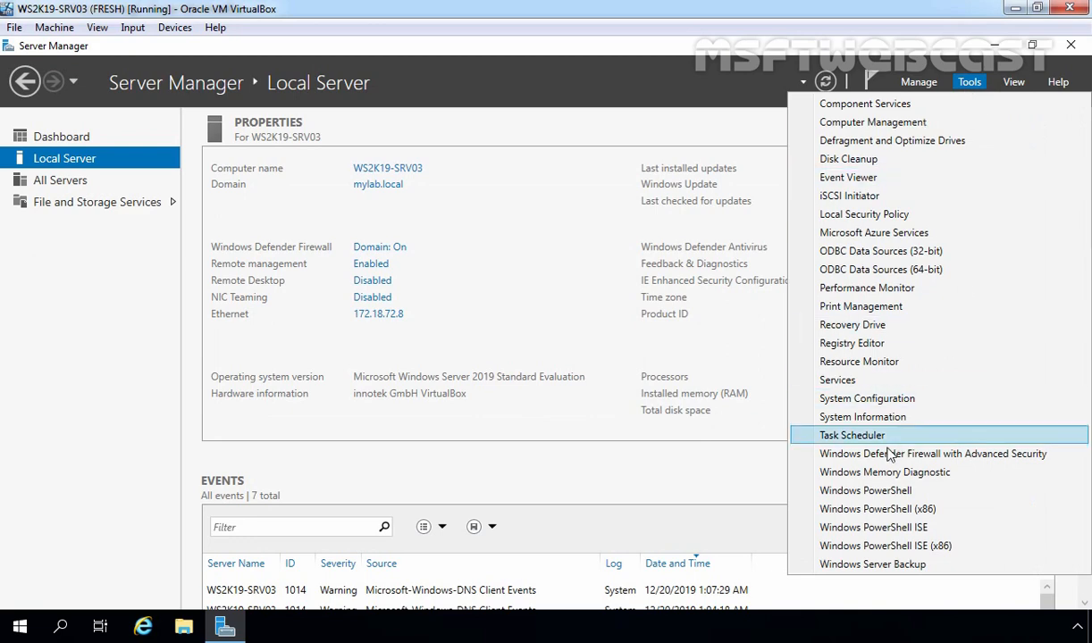
pyautogui.click(882, 455)
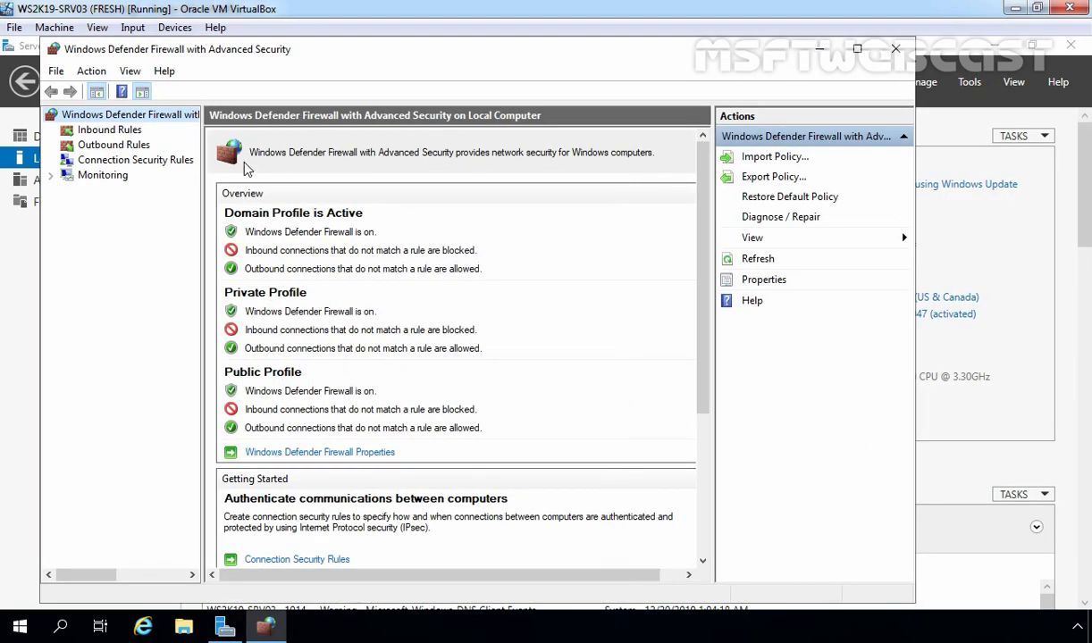
pyautogui.click(109, 130)
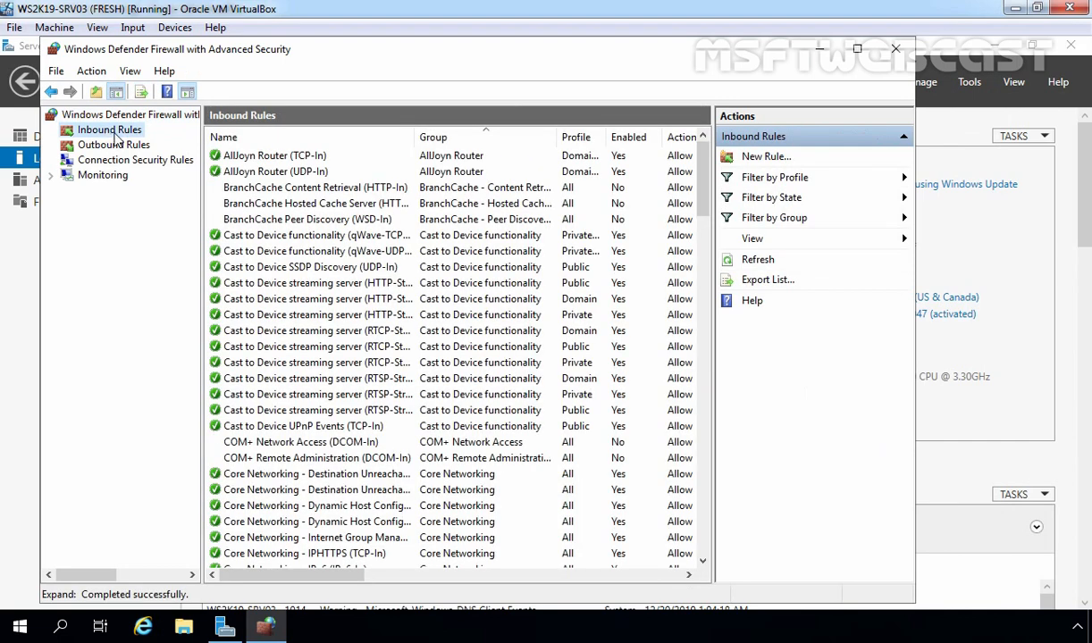
pyautogui.click(280, 157)
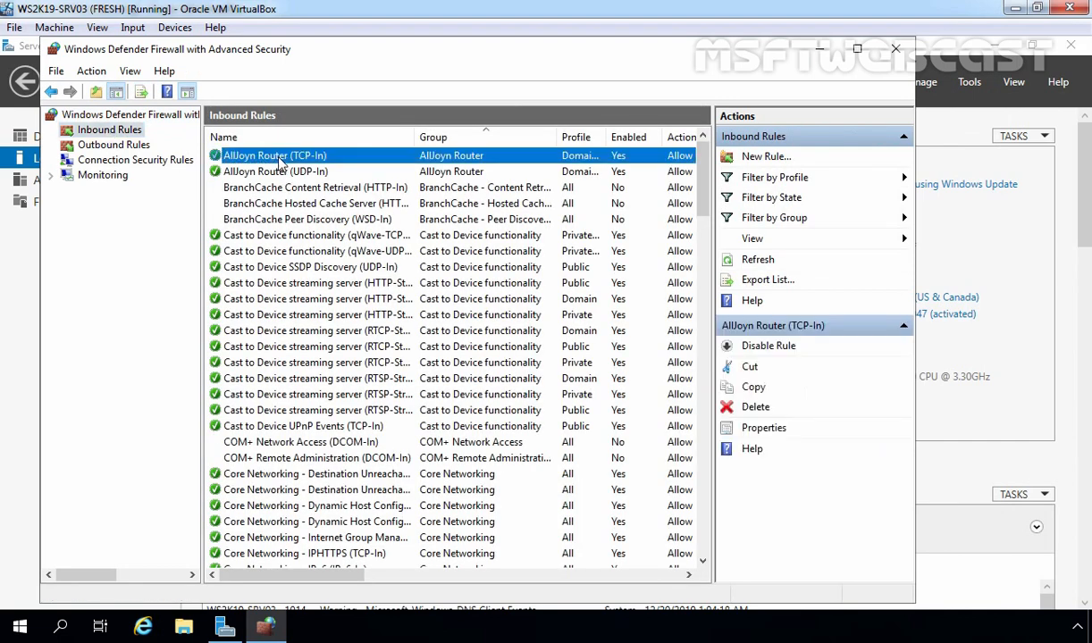
pyautogui.press('r')
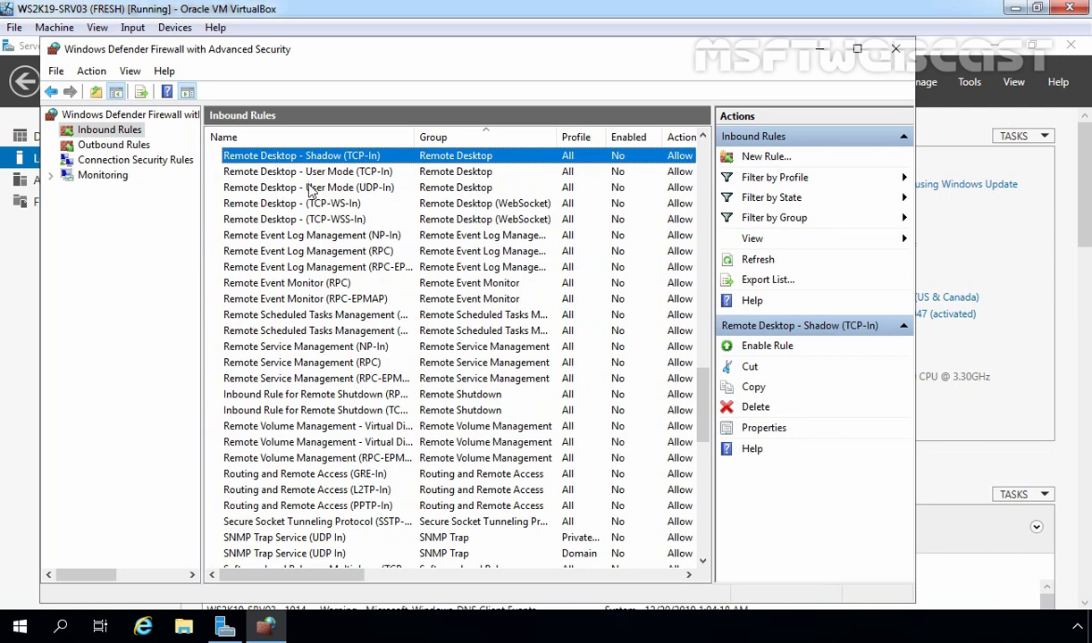
pyautogui.click(896, 50)
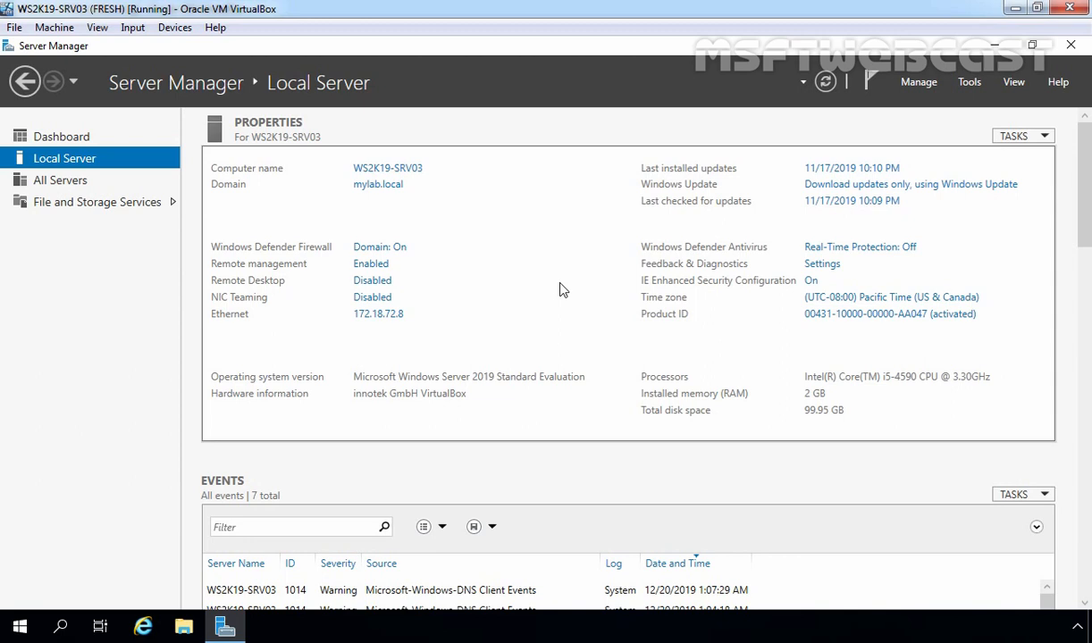
# Open a Command Prompt on WS2K19-SRV03 by running cmd.
pyautogui.press('super+r')
pyautogui.write('cmd')
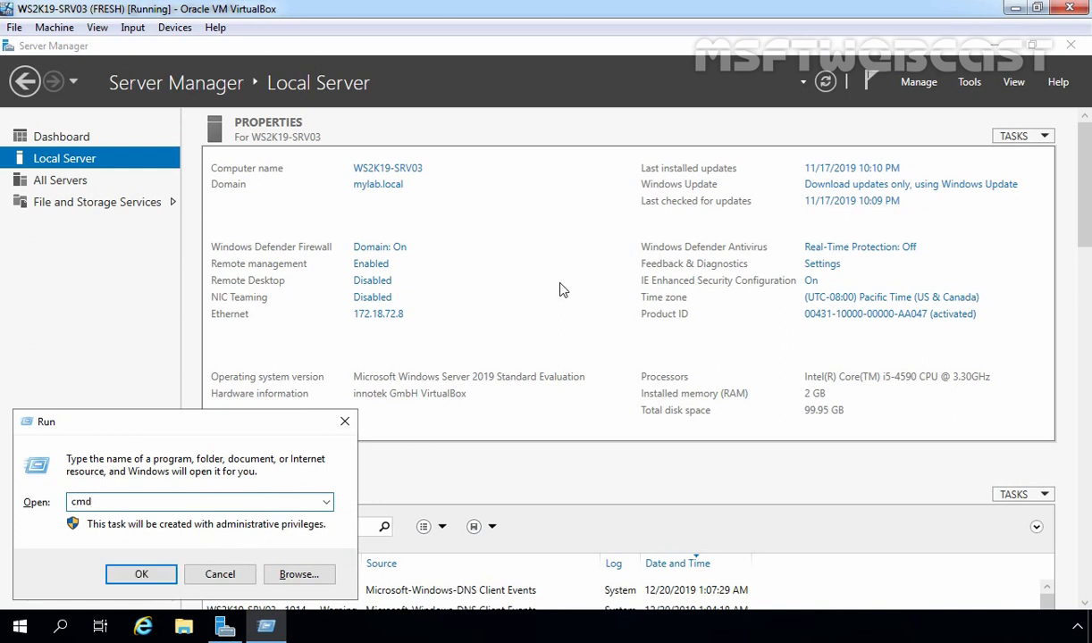
pyautogui.press('Return')
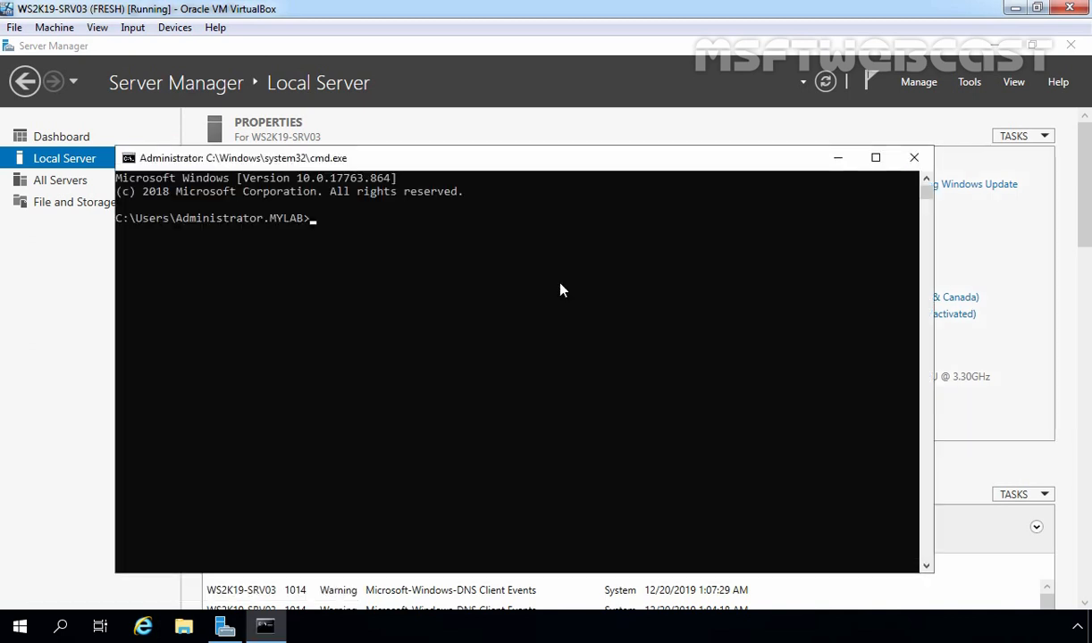
# Force a Group Policy update on WS2K19-SRV03 by running gpupdate /force.
pyautogui.write('gpupdate /force')
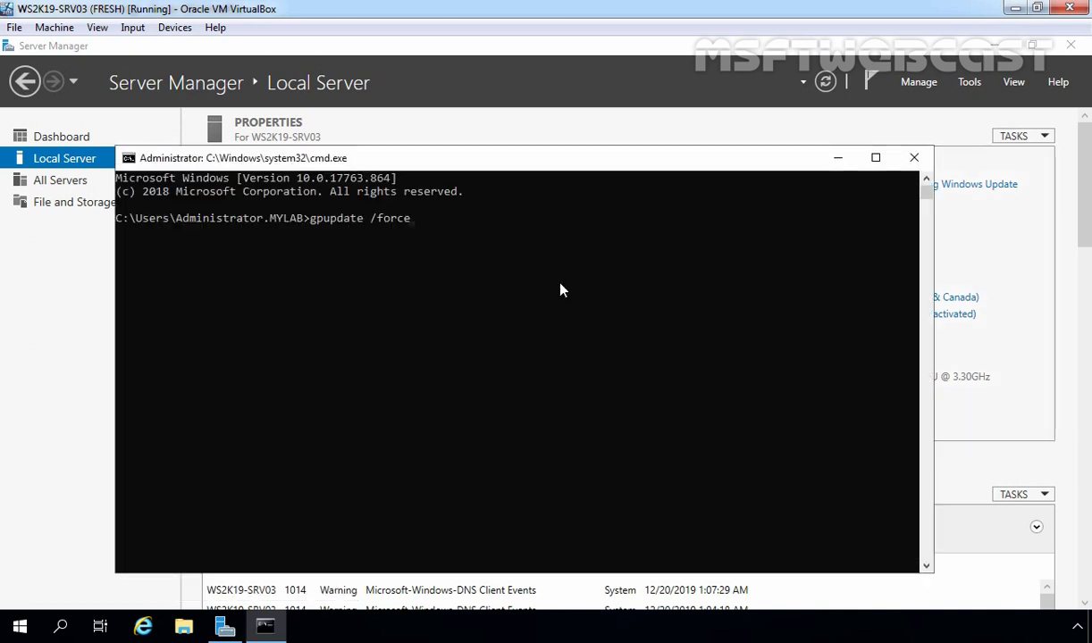
pyautogui.press('Return')
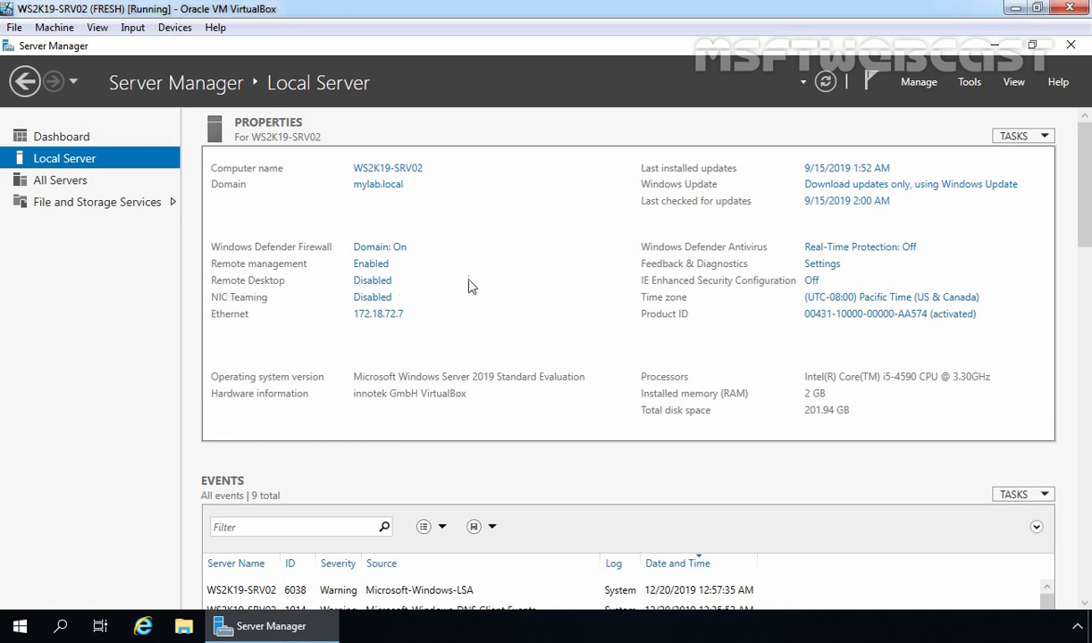
# On WS2K19-SRV02, run gpupdate /force in a new Command Prompt, close it and refresh the Local Server properties.
pyautogui.press('super+r')
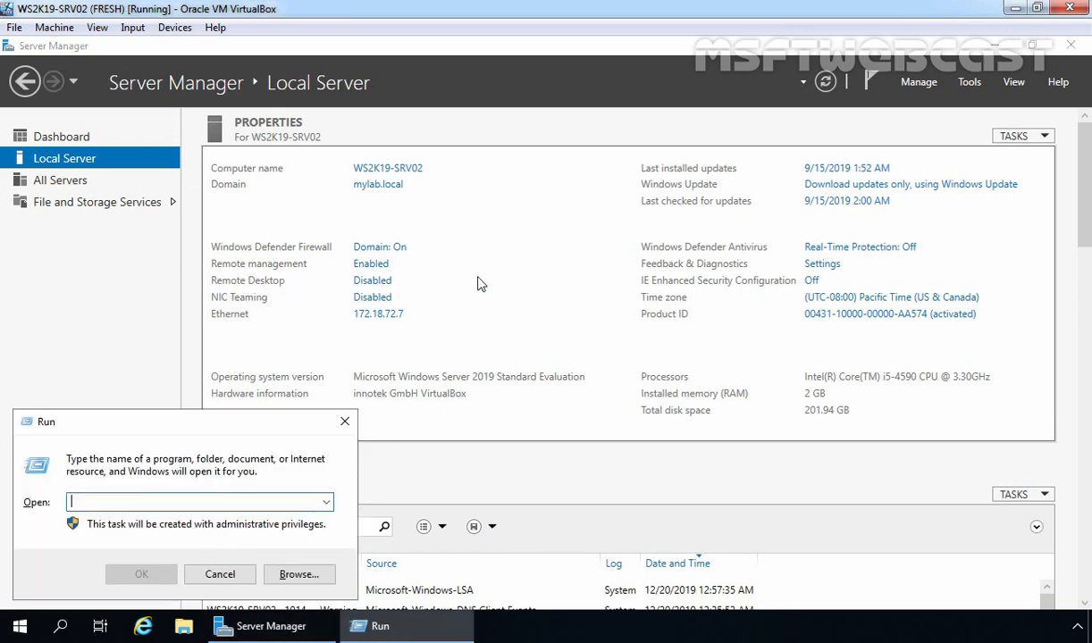
pyautogui.write('cmd')
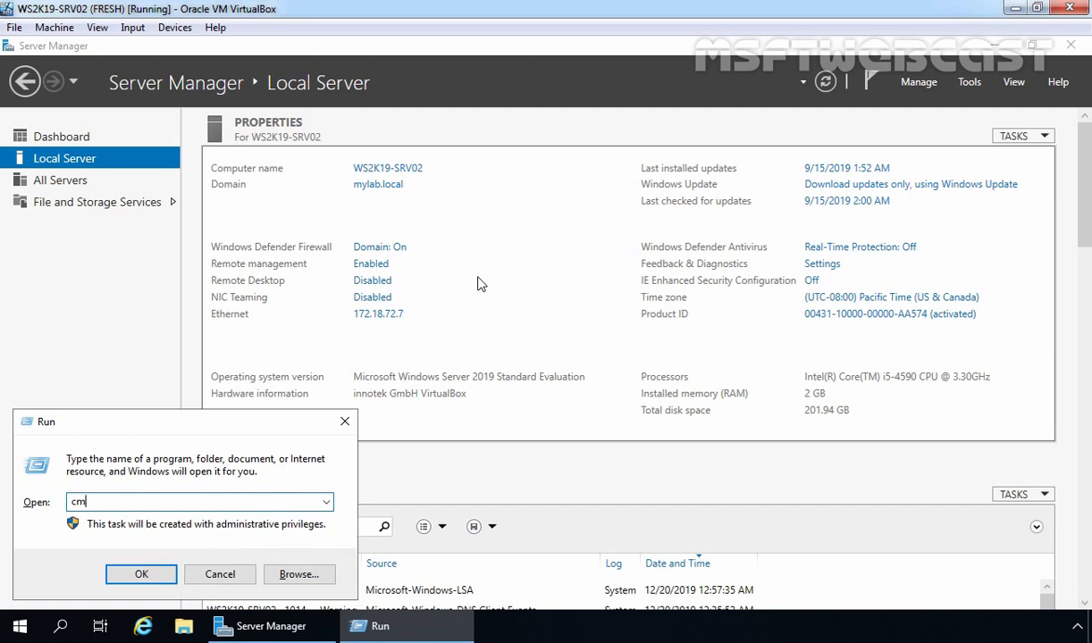
pyautogui.press('Return')
pyautogui.write('gpupdate /force')
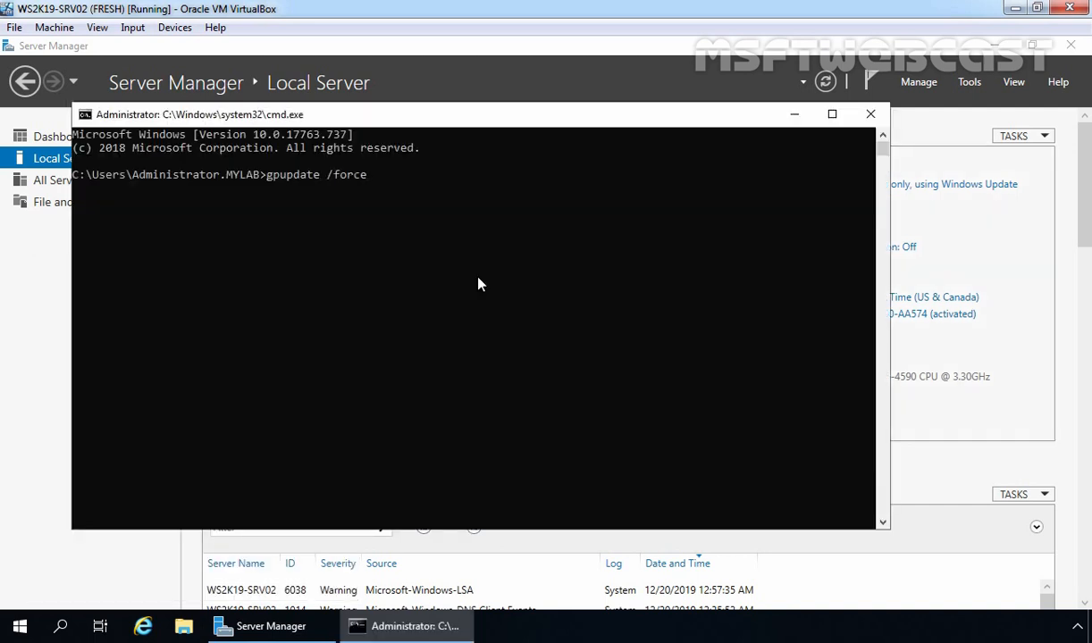
pyautogui.press('Return')
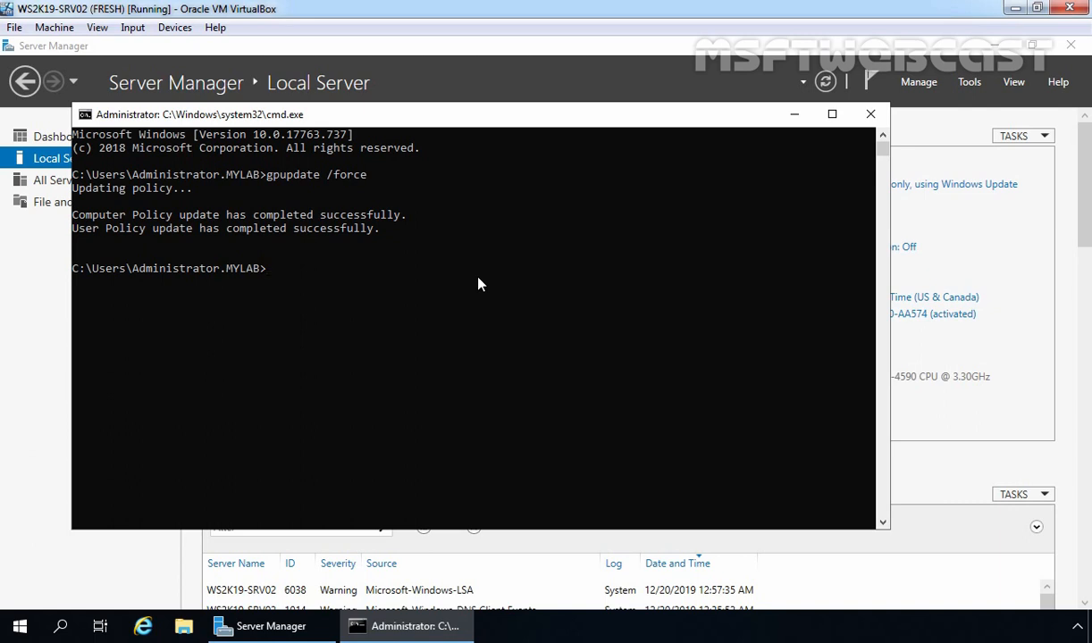
pyautogui.click(870, 115)
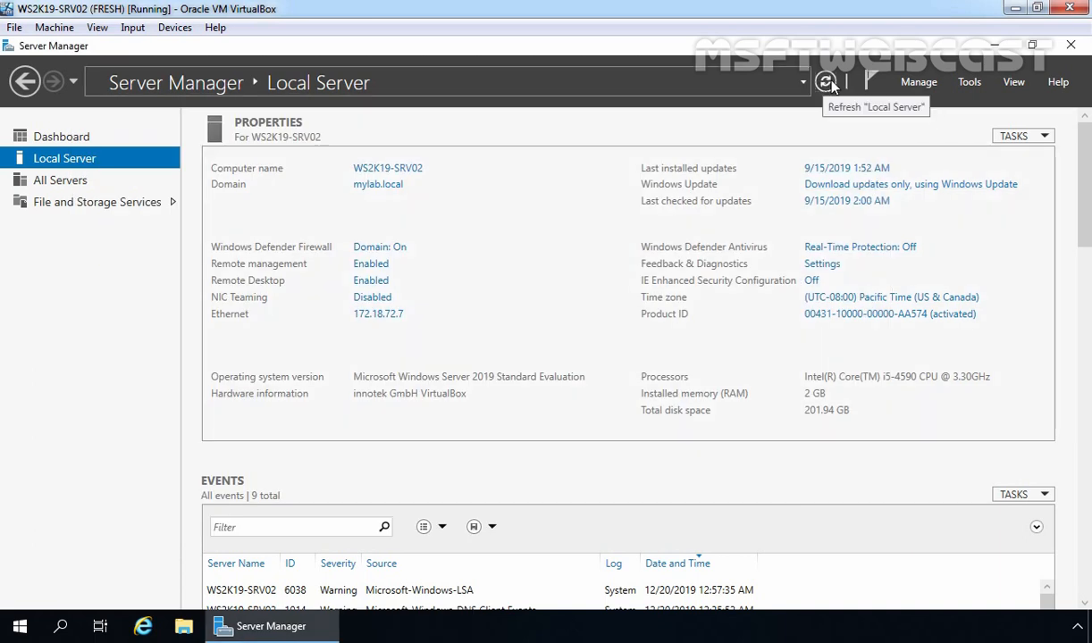
pyautogui.click(827, 82)
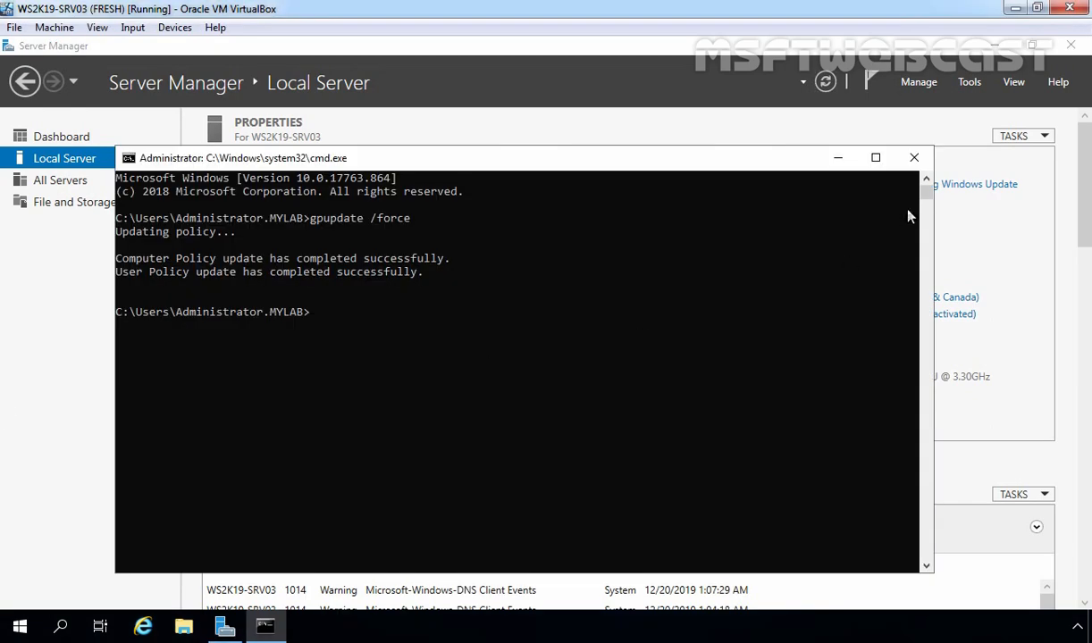
# Back on WS2K19-SRV03, close the Command Prompt and refresh the Local Server properties to check the Remote Desktop status.
pyautogui.click(912, 159)
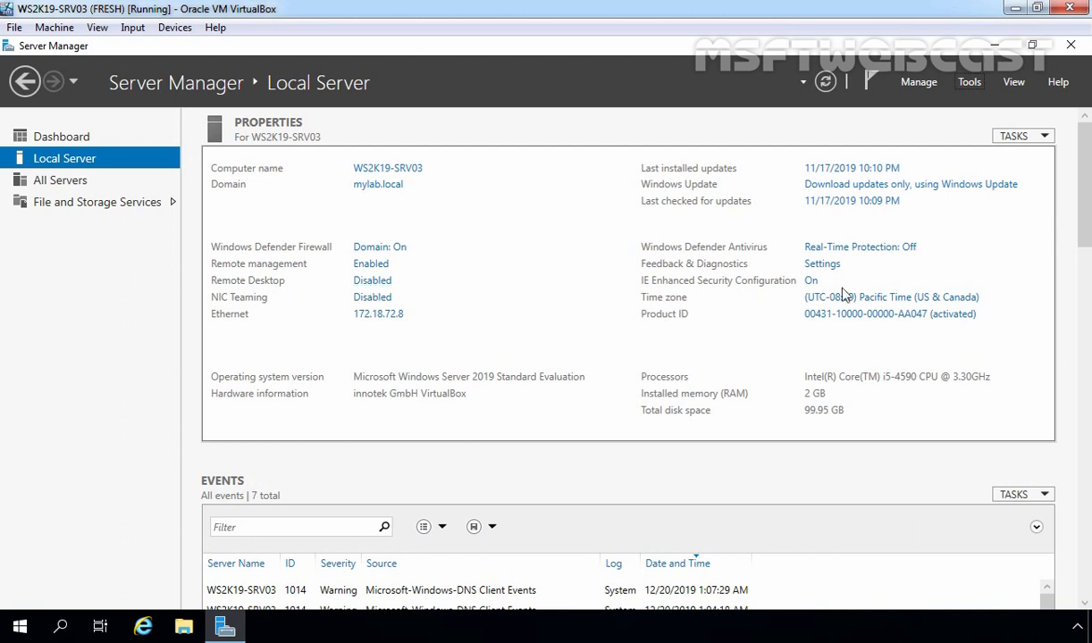
pyautogui.click(825, 82)
# Open Windows Defender Firewall with Advanced Security, maximize it, and find the Remote Desktop rules among the inbound rules.
pyautogui.click(971, 85)
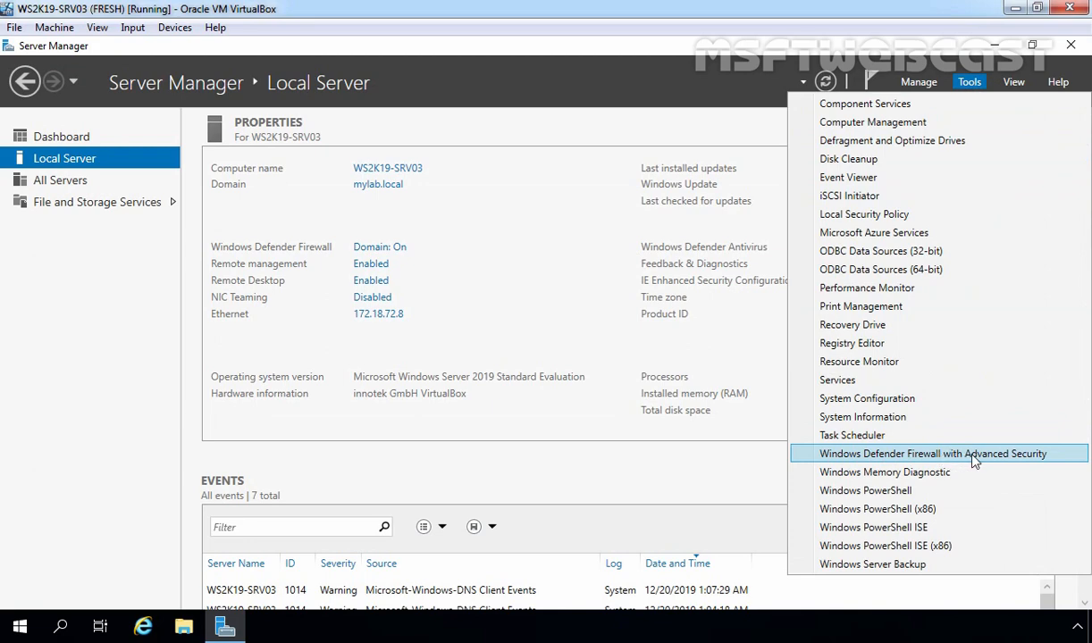
pyautogui.click(943, 456)
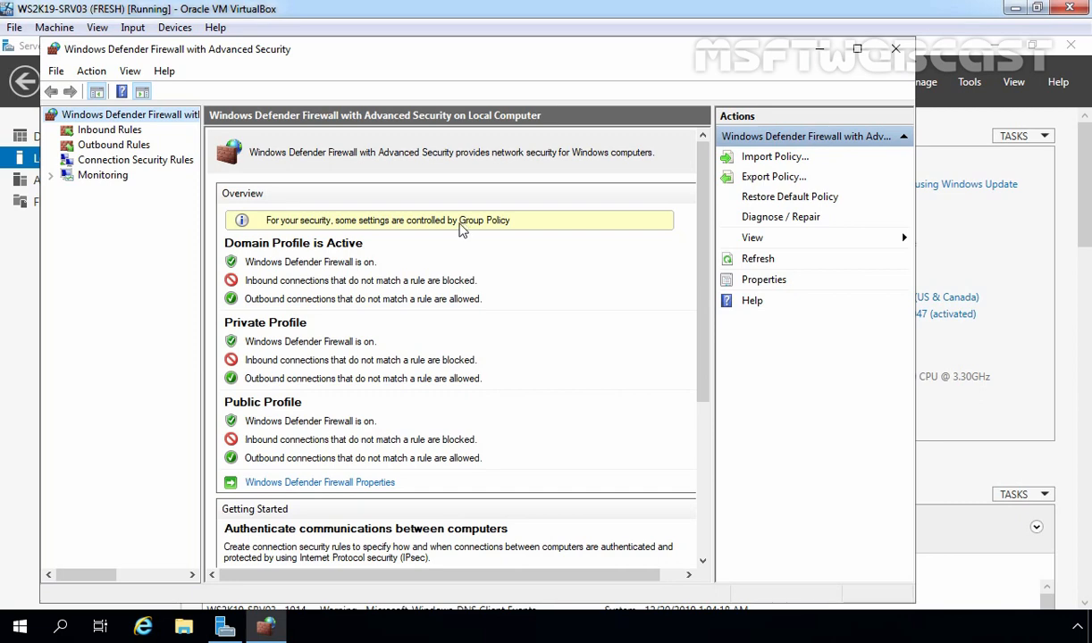
pyautogui.click(107, 130)
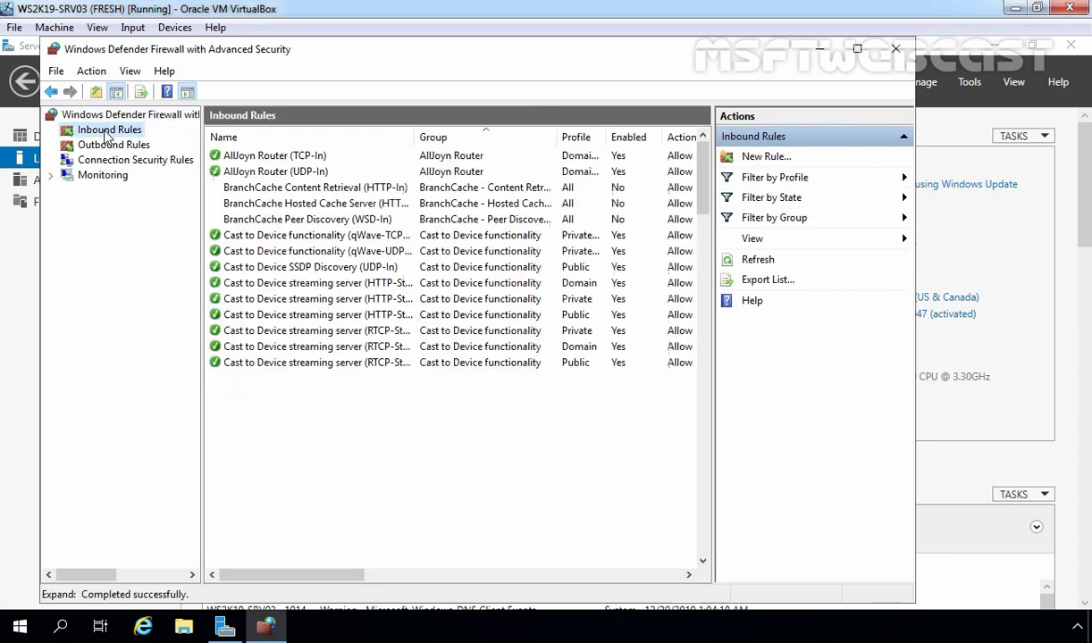
pyautogui.click(858, 52)
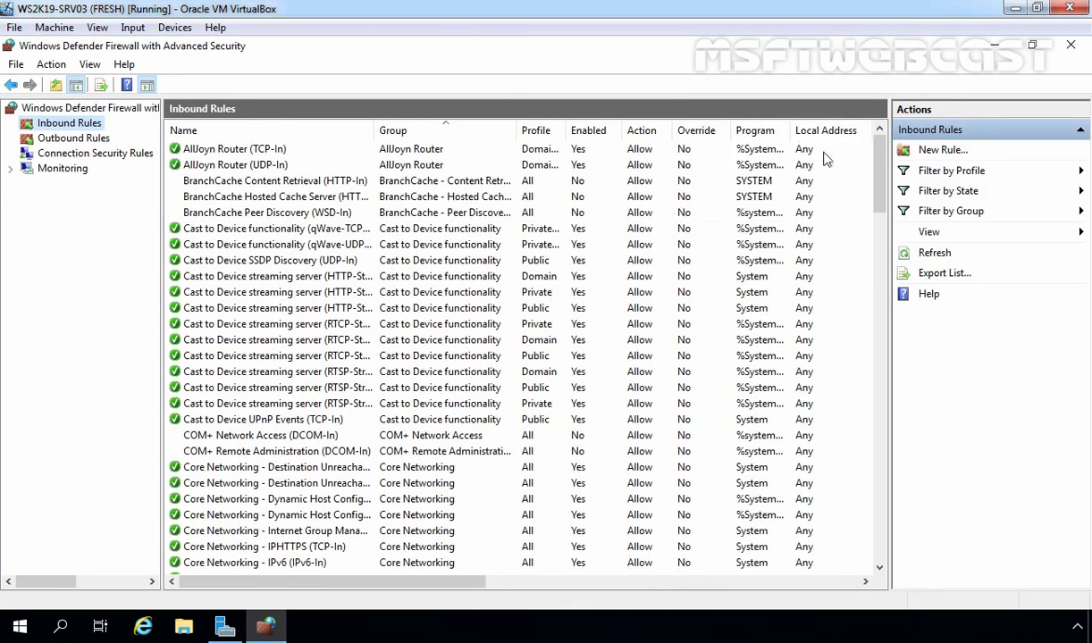
pyautogui.click(224, 149)
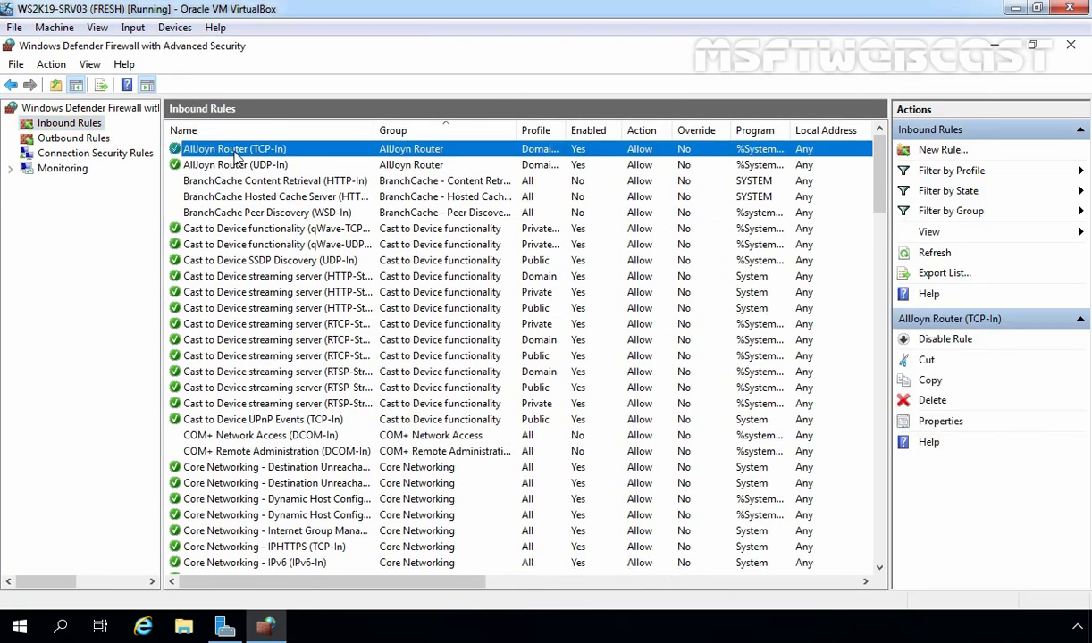
pyautogui.press('r')
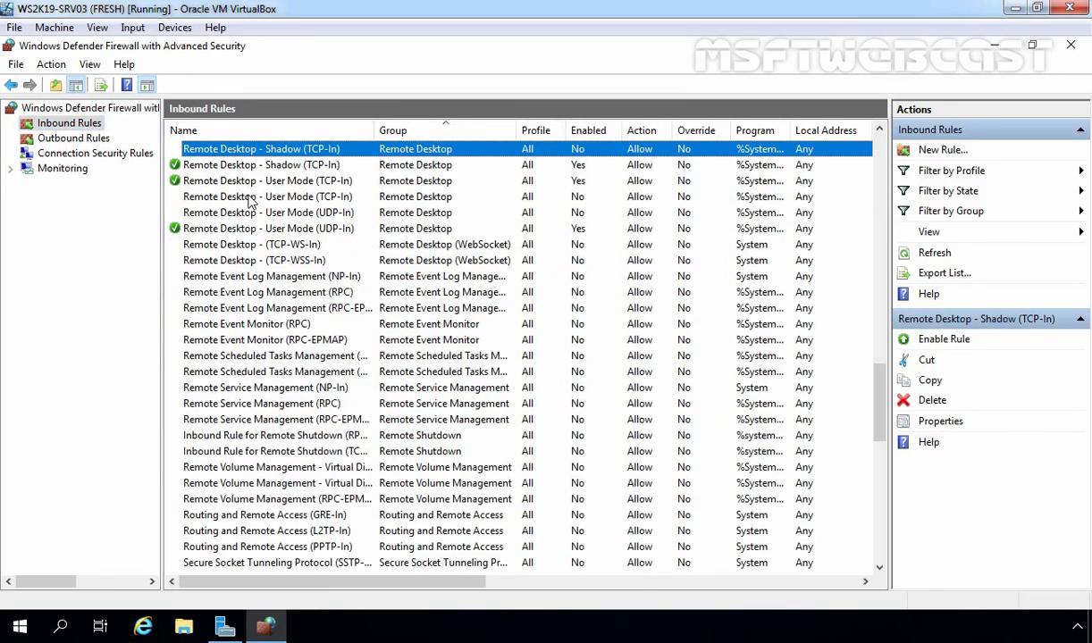
# Compare the commands available for the enabled and the disabled Remote Desktop - Shadow (TCP-In) rules, and close the firewall console.
pyautogui.click(220, 165)
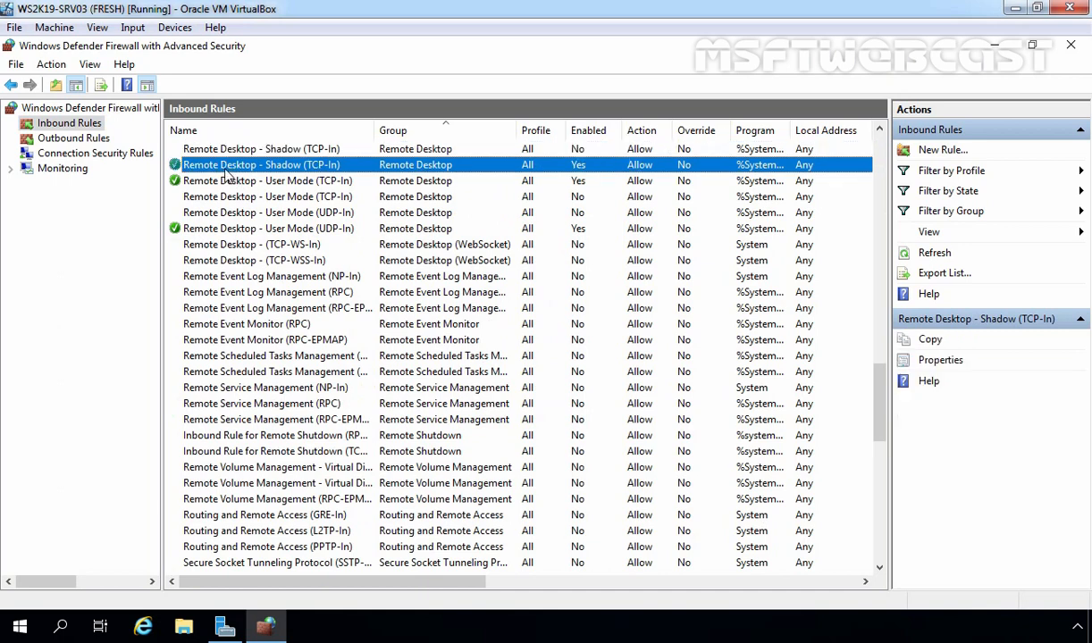
pyautogui.rightClick(232, 164)
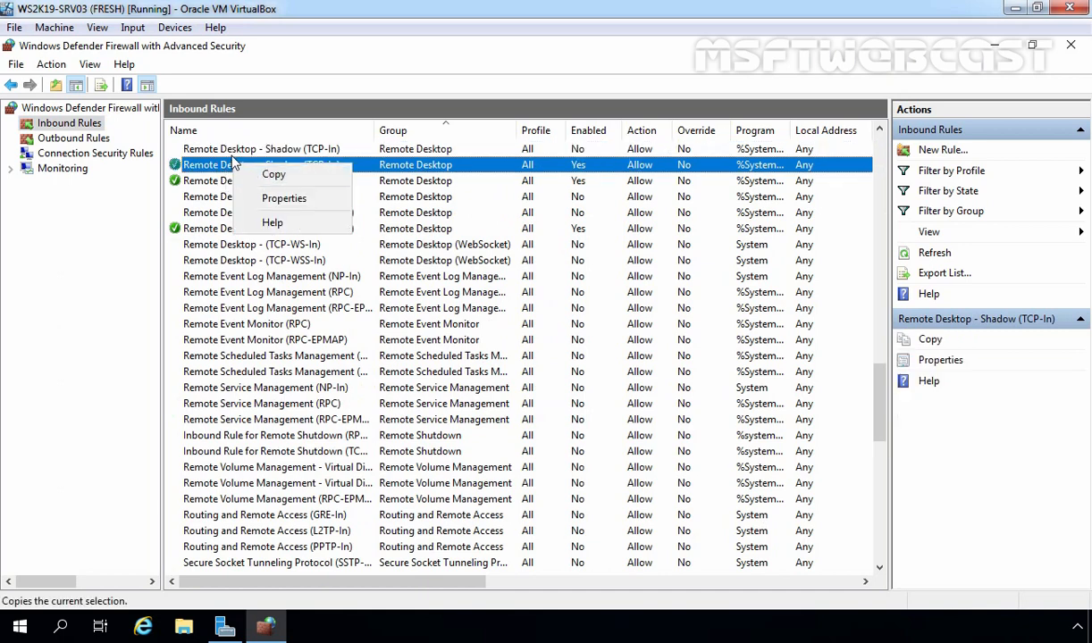
pyautogui.click(231, 150)
pyautogui.rightClick(232, 151)
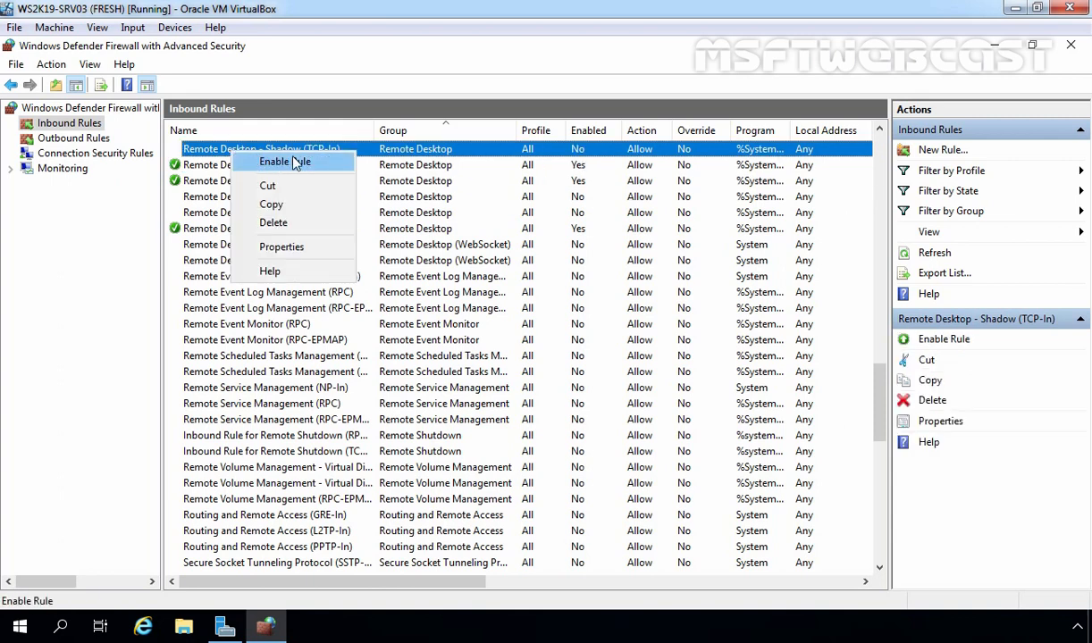
pyautogui.click(208, 166)
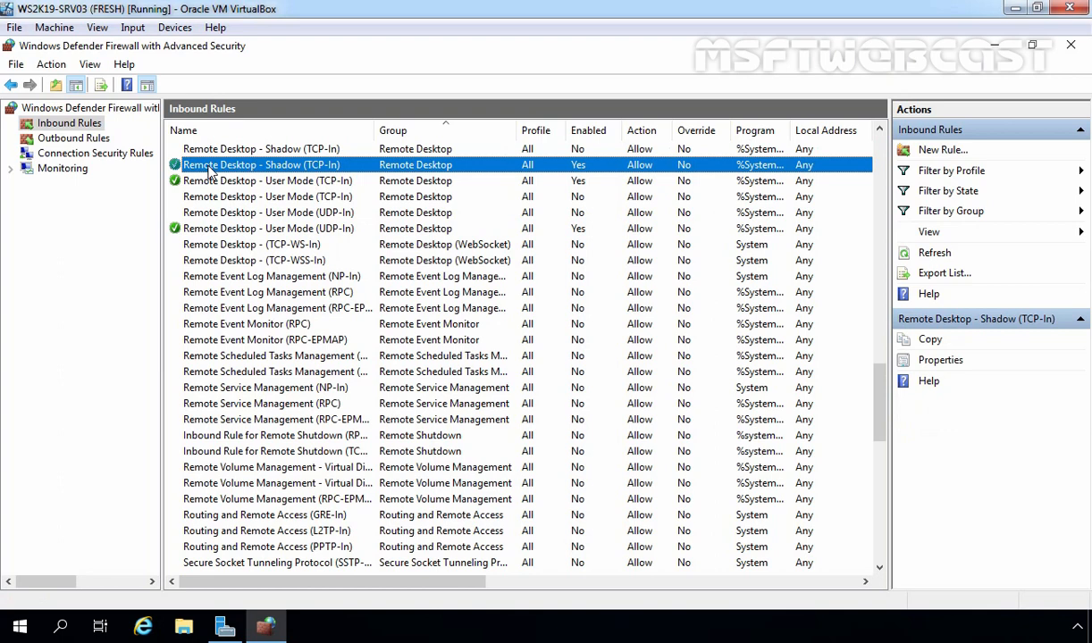
pyautogui.rightClick(209, 172)
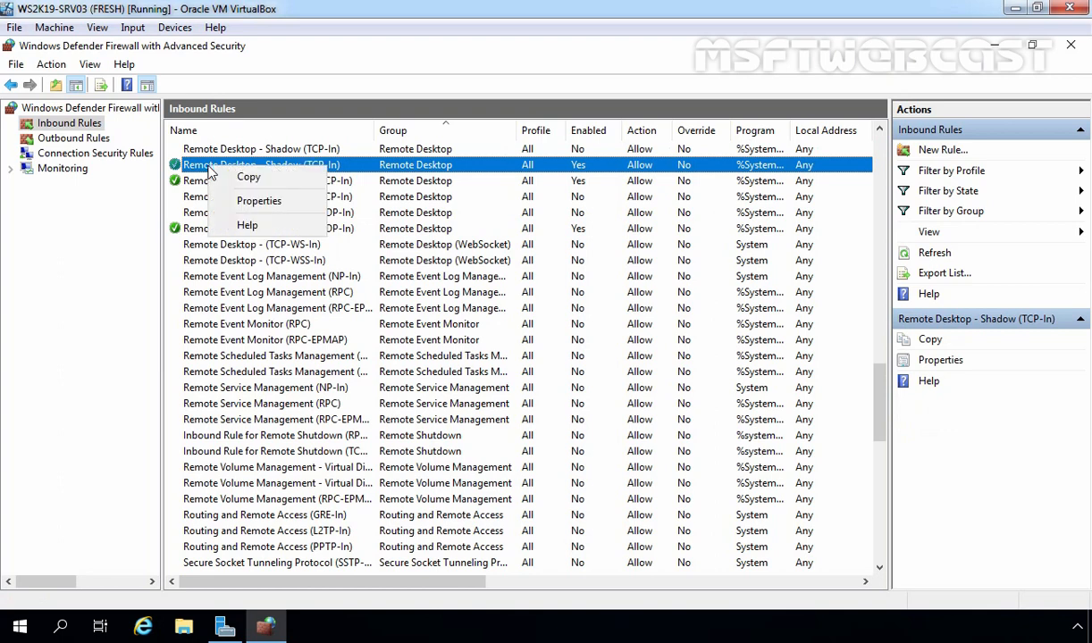
pyautogui.click(1070, 45)
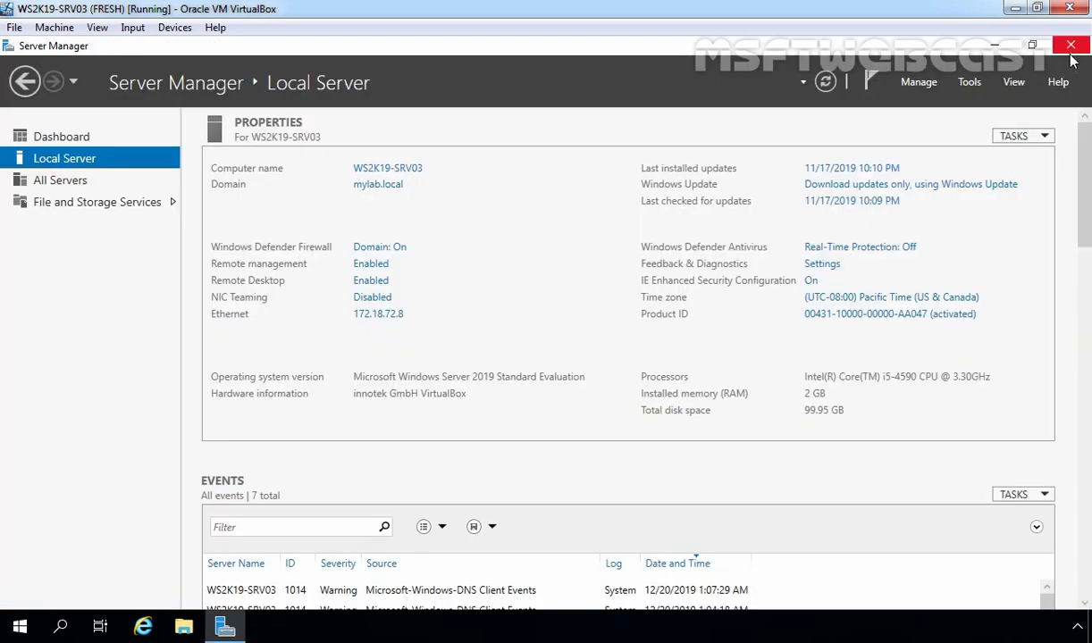